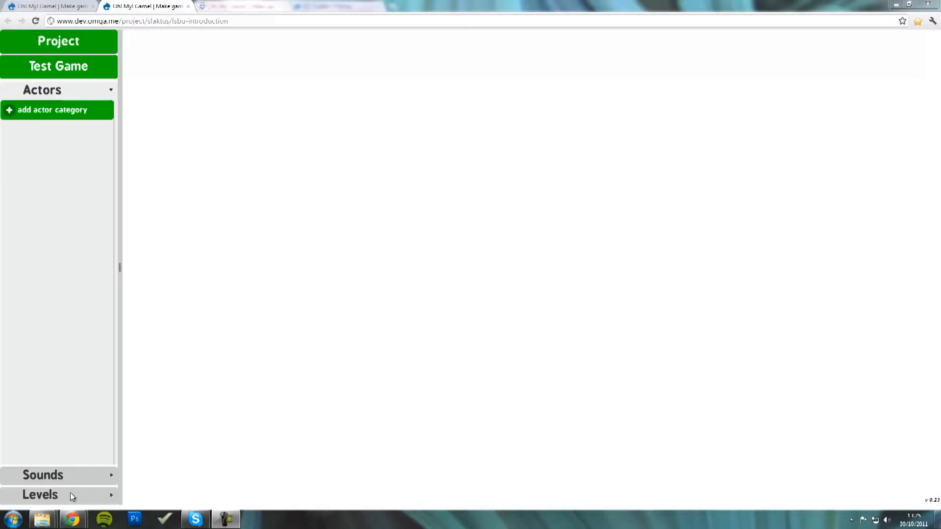
- Create Level_1 as a 100x100 small map with 64x64 tiles and open it
left_click(71, 148)
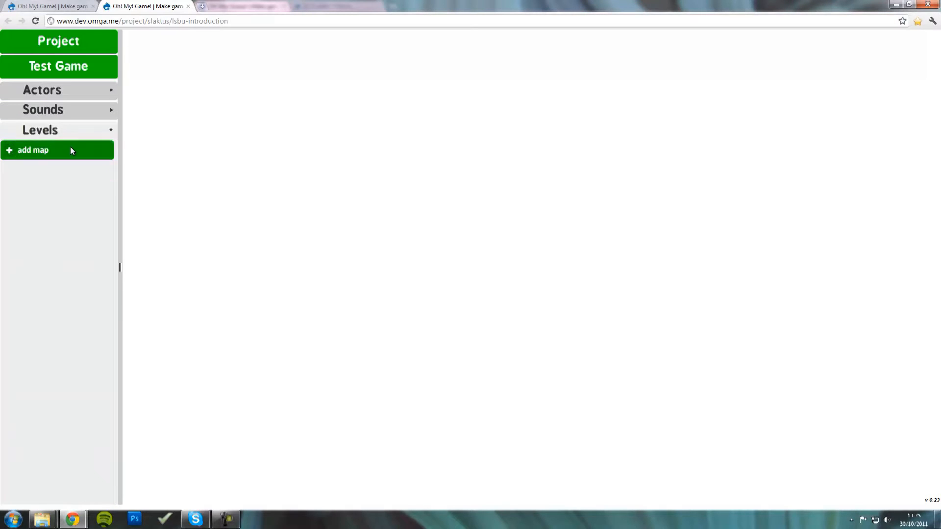
type("Level_1")
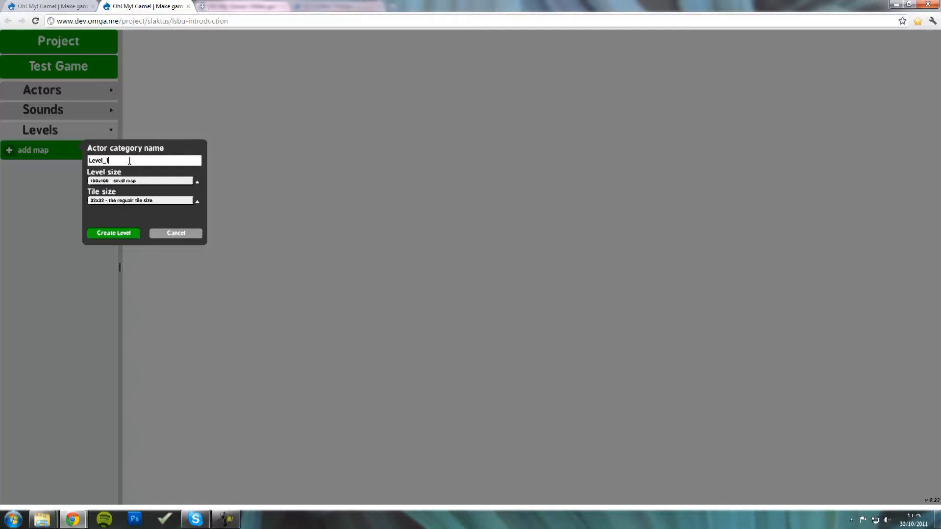
left_click(197, 182)
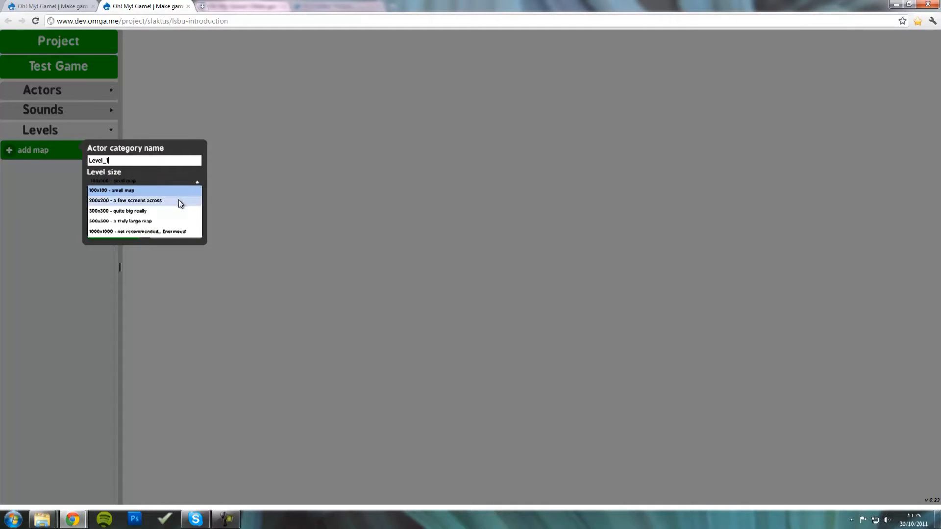
left_click(198, 192)
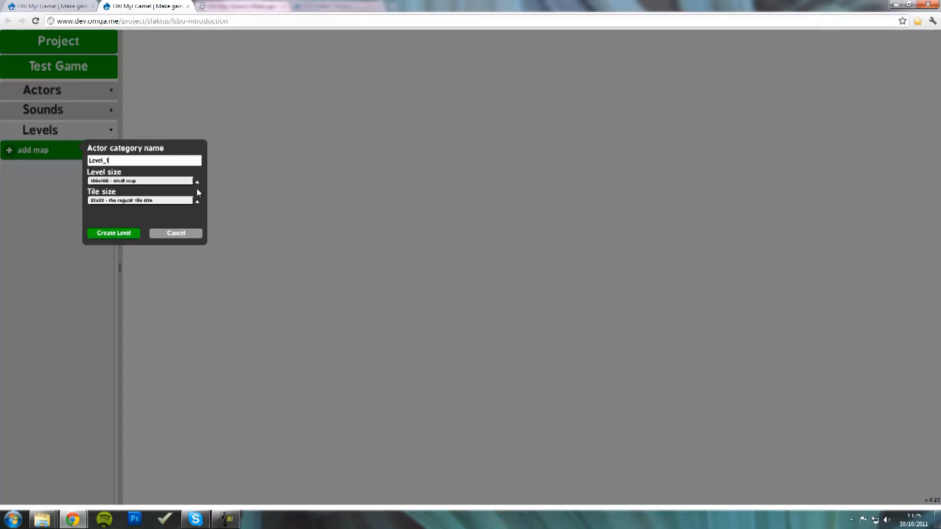
left_click(198, 201)
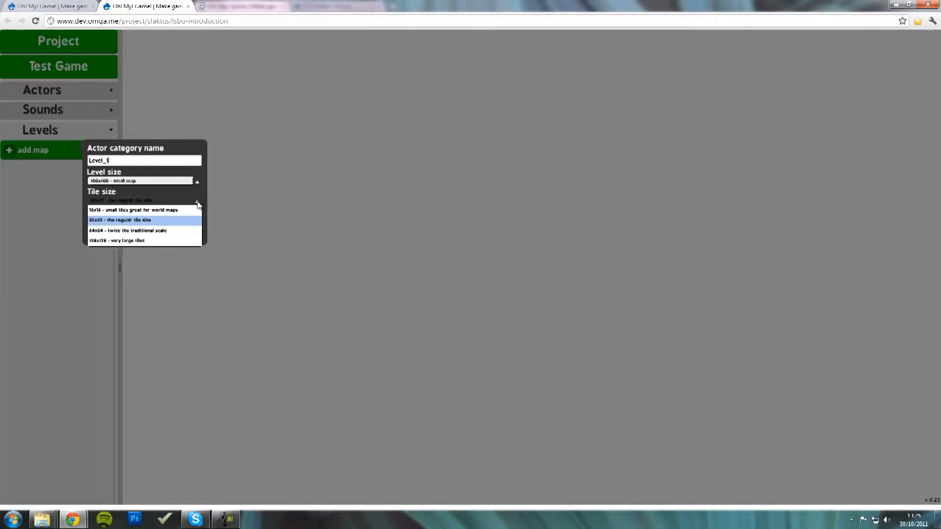
left_click(185, 229)
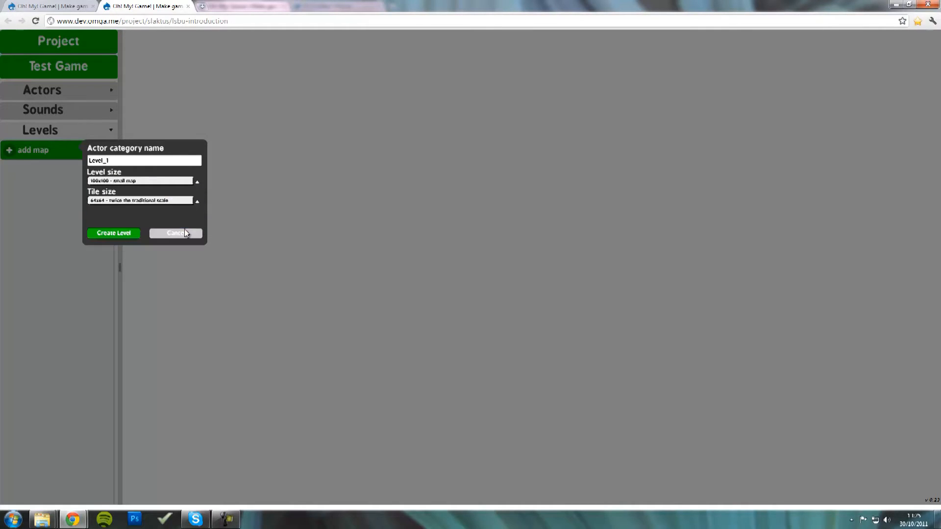
left_click(119, 234)
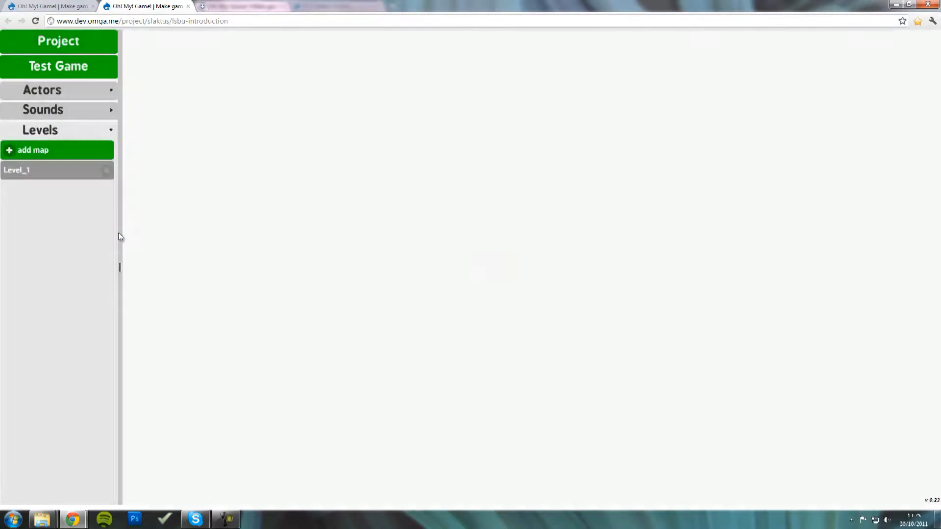
left_click(67, 174)
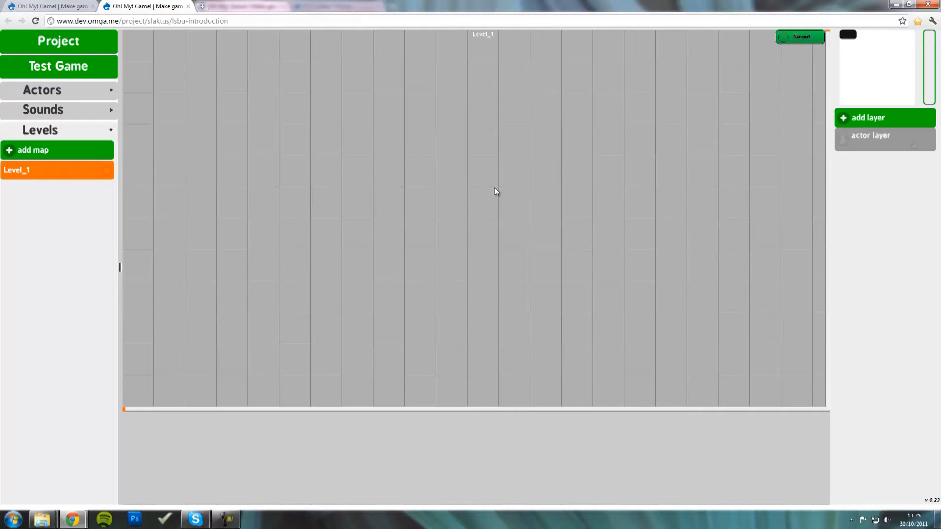
- Pan across Level_1's empty tile grid by dragging the canvas
left_click_drag(578, 207, 294, 194)
left_click_drag(642, 157, 284, 139)
left_click_drag(516, 349, 508, 167)
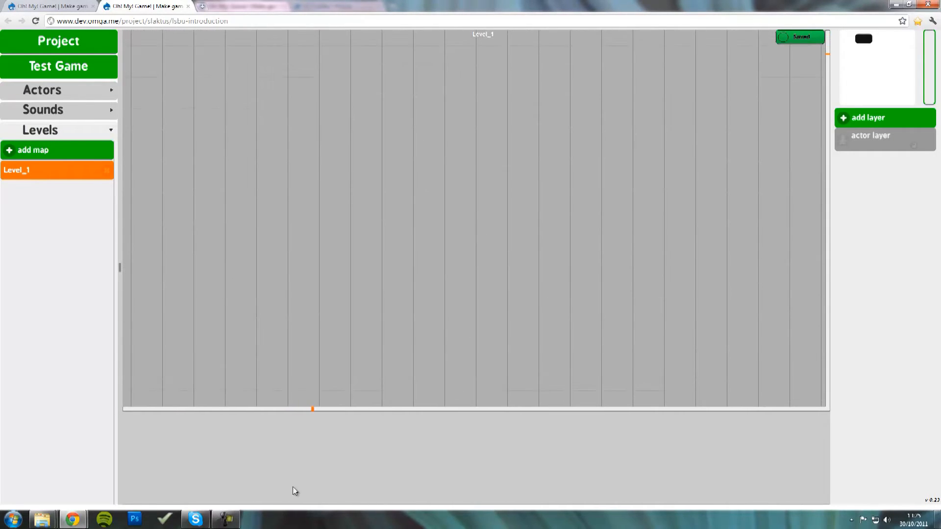
left_click_drag(510, 333, 304, 128)
left_click_drag(550, 324, 412, 196)
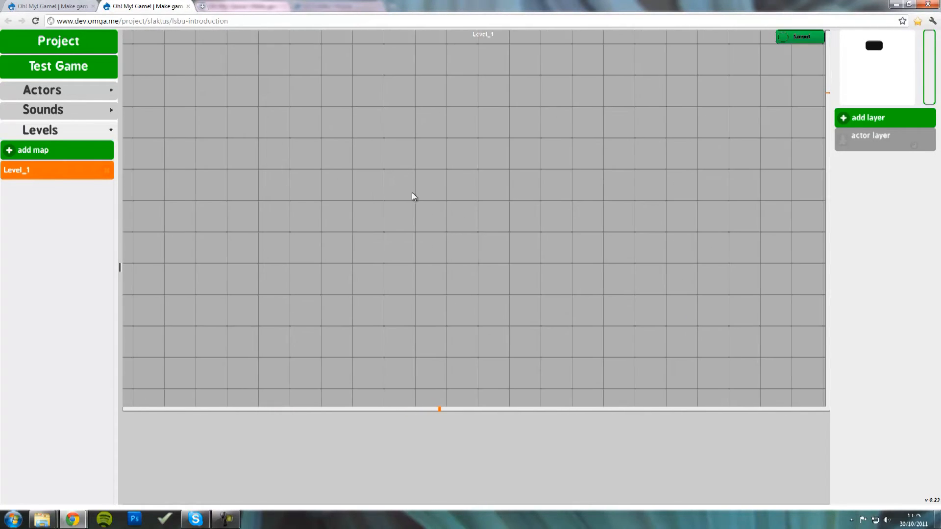
- Jump around the level via the minimap, then scroll back to the top-left corner
left_click(859, 52)
left_click(857, 73)
left_click(901, 87)
left_click(898, 58)
left_click(879, 53)
left_click(827, 160)
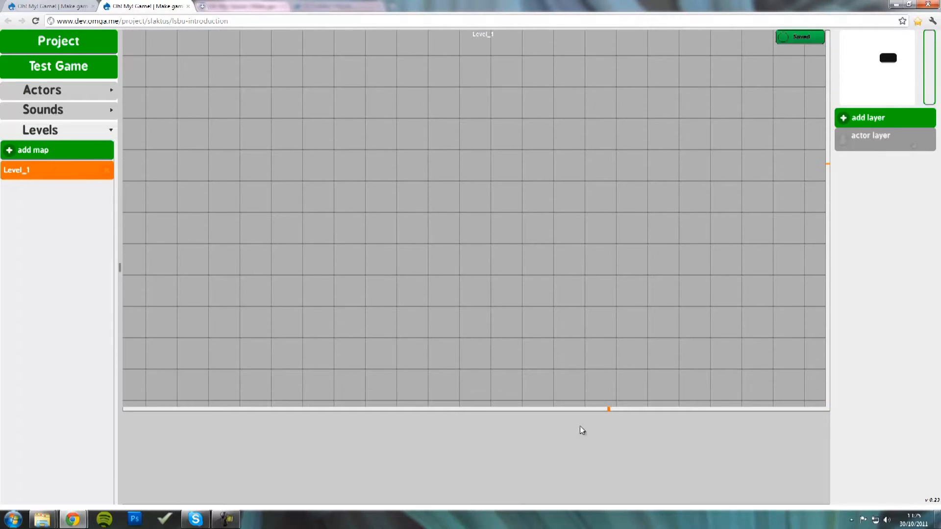
mouse_move(608, 409)
left_mouse_down()
mouse_move(177, 406)
mouse_move(645, 416)
mouse_move(93, 420)
left_mouse_up()
left_click_drag(827, 167, 835, 3)
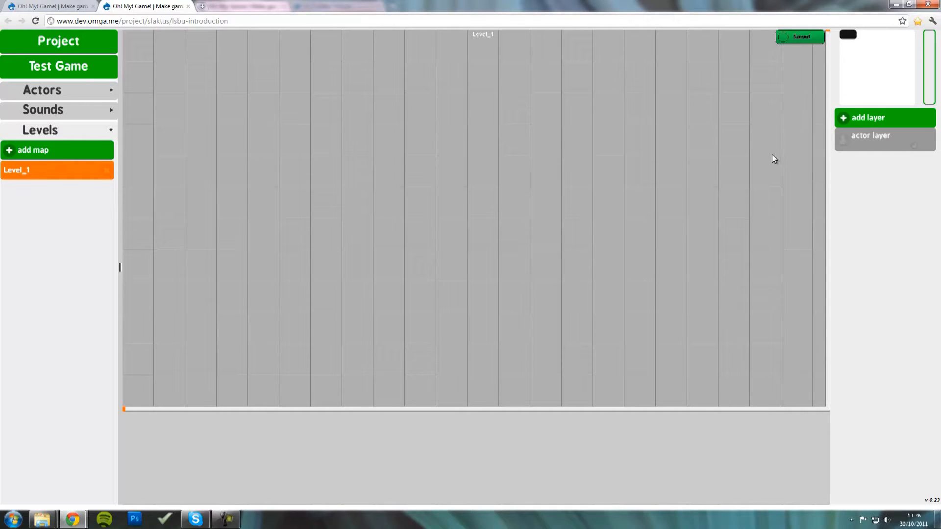
- Add a tilemap layer named Grass and select it for editing
left_click(884, 119)
left_click(789, 132)
type("Grass")
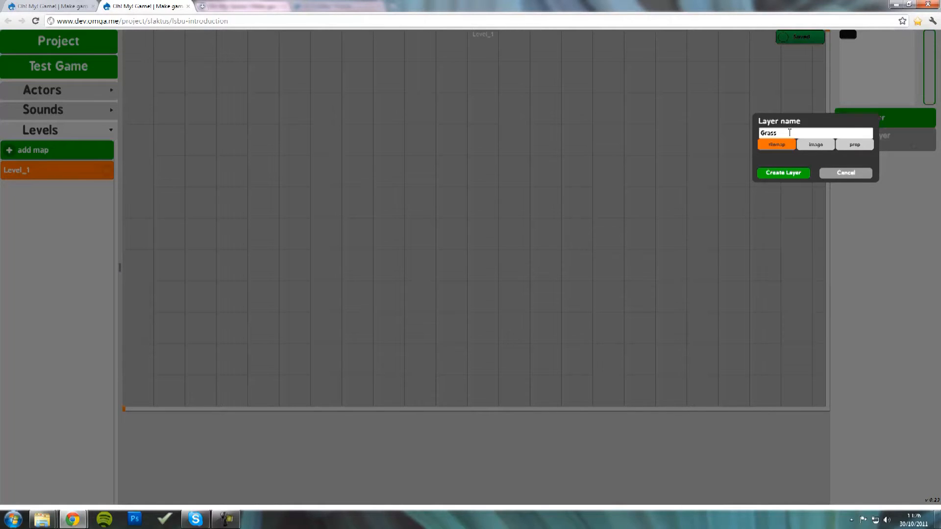
left_click(783, 173)
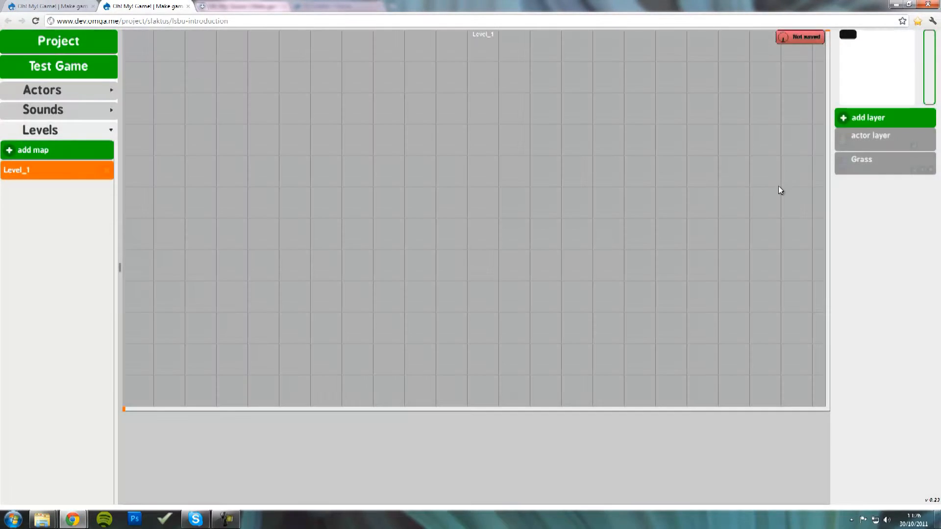
left_click(877, 166)
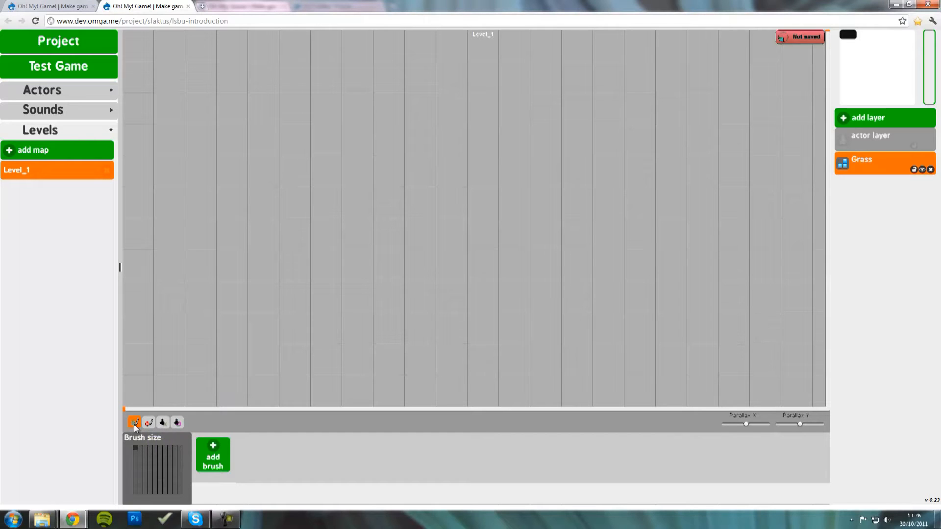
- Try the erase and other tile modes, then return to the paint tool
left_click(149, 423)
left_click(164, 425)
left_click(132, 423)
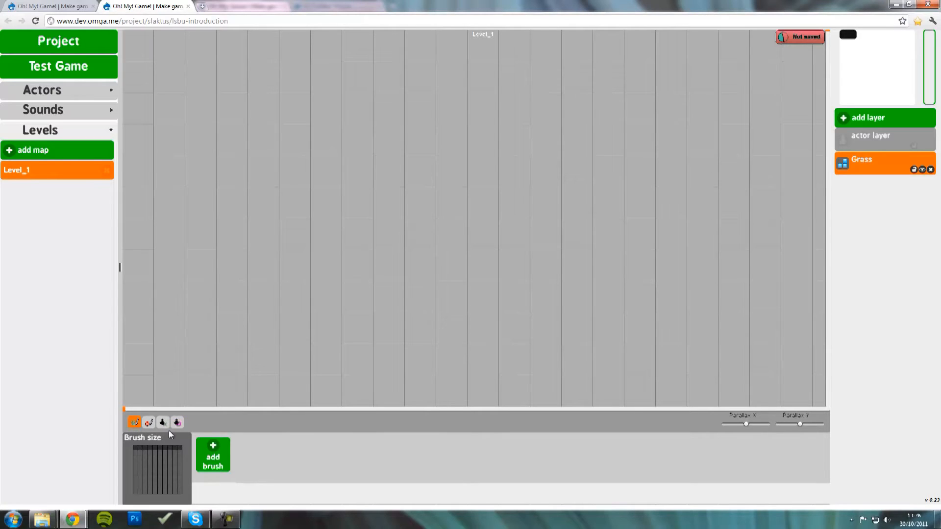
- Start a new brush and browse to D: > Dropbox > omgMaterials > tileSets > grass
left_click(212, 460)
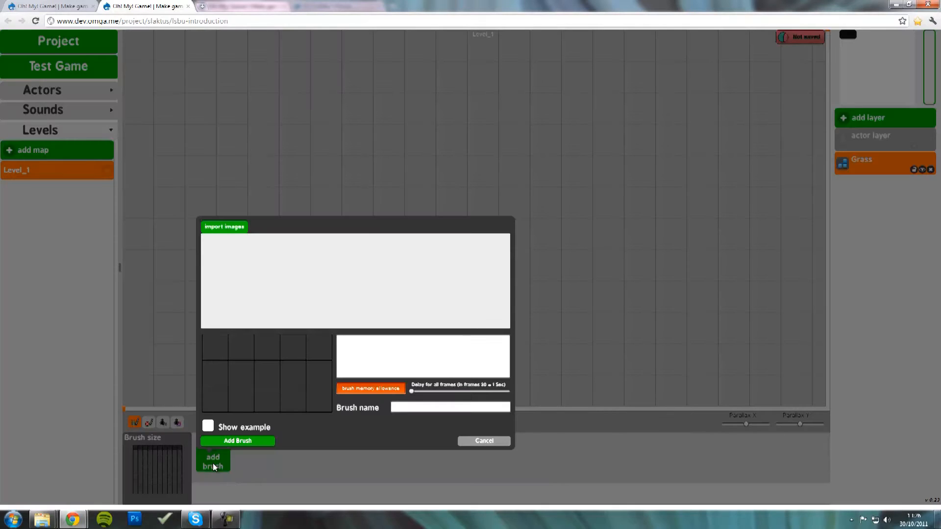
left_click(225, 227)
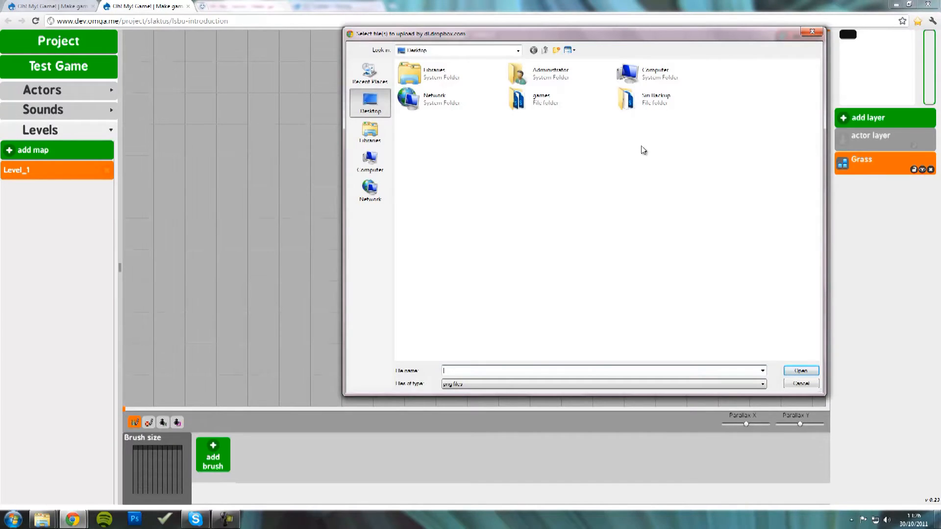
left_click(370, 159)
double_click(568, 96)
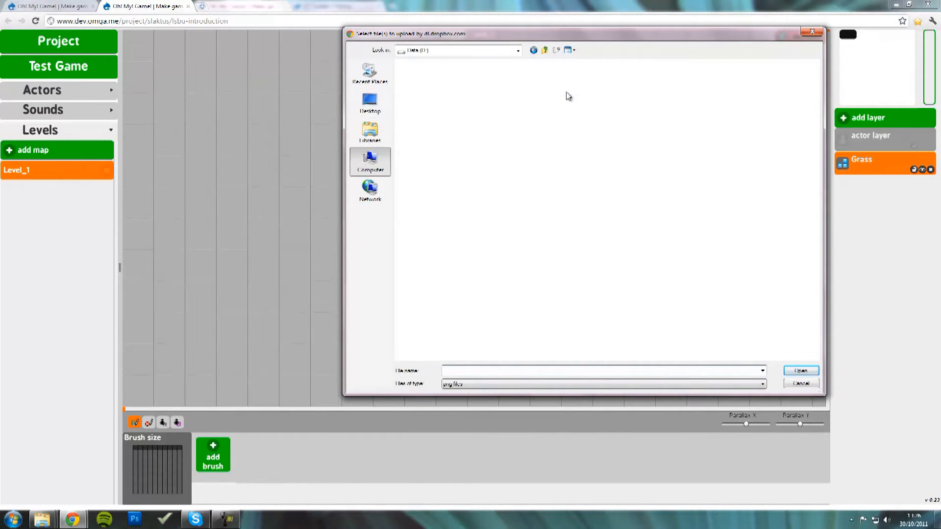
double_click(444, 77)
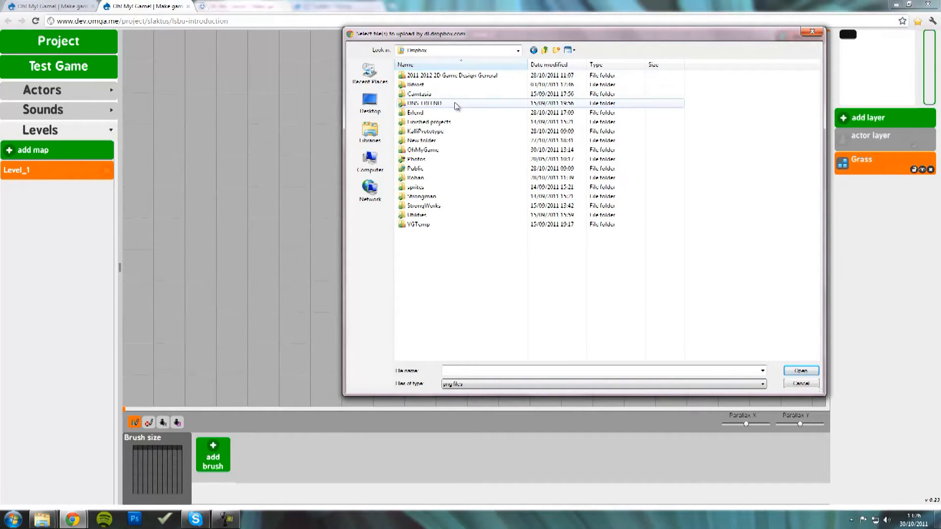
double_click(460, 76)
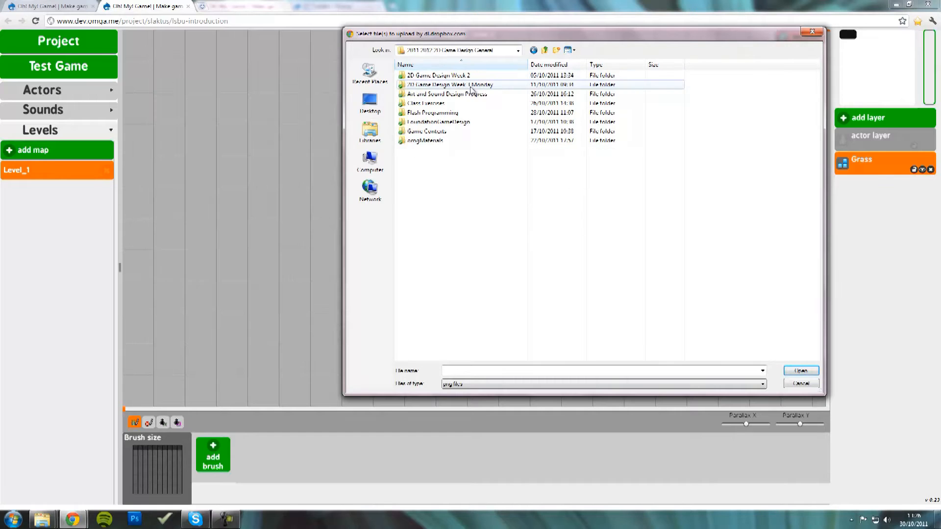
double_click(463, 141)
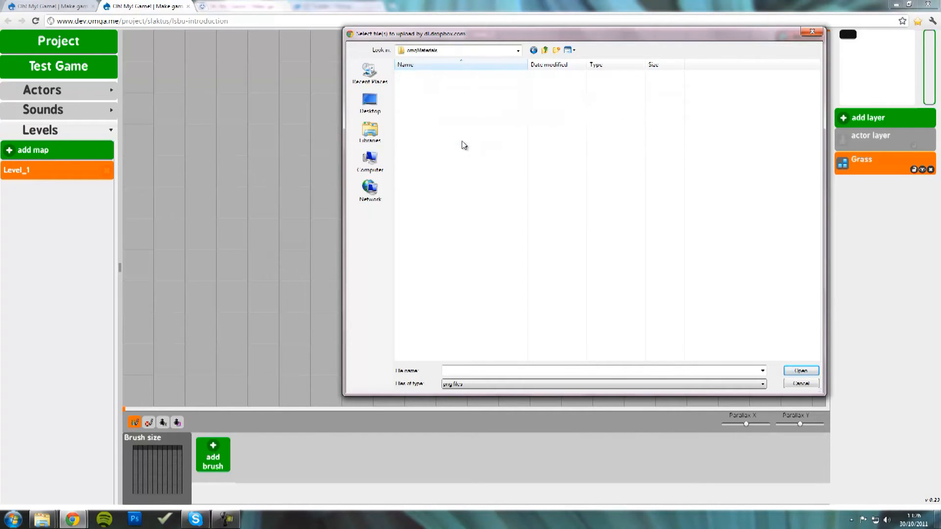
double_click(445, 103)
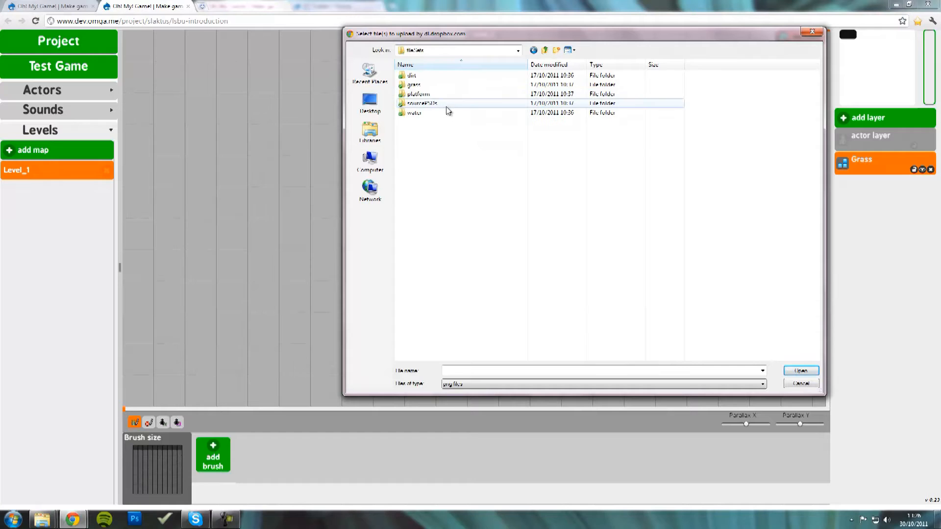
double_click(439, 85)
- Select all 15 grass tile PNGs, base.png through topRight.png, and import them
left_click(429, 96)
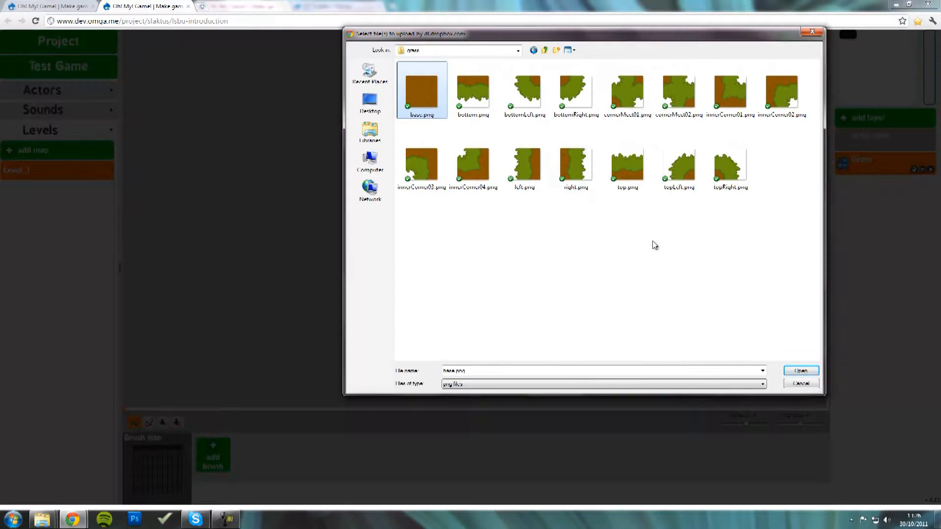
key("ctrl+a")
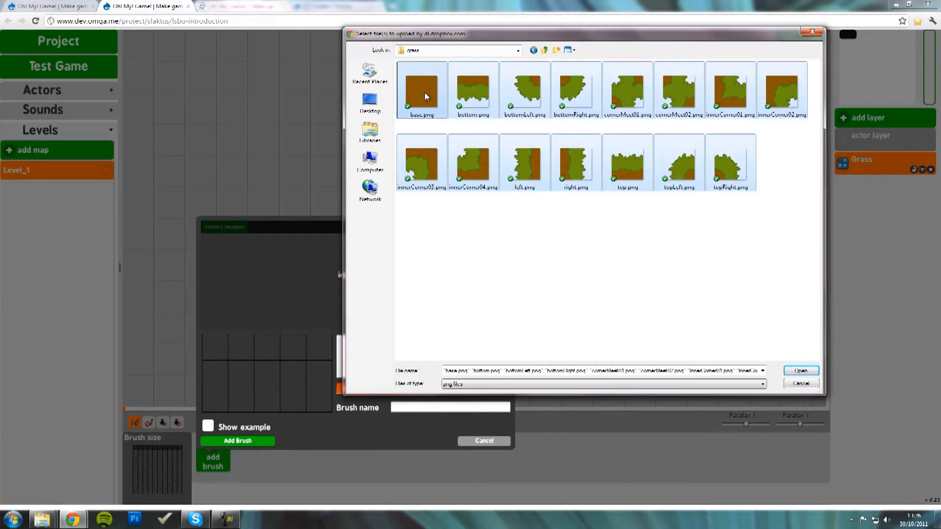
left_click(424, 92)
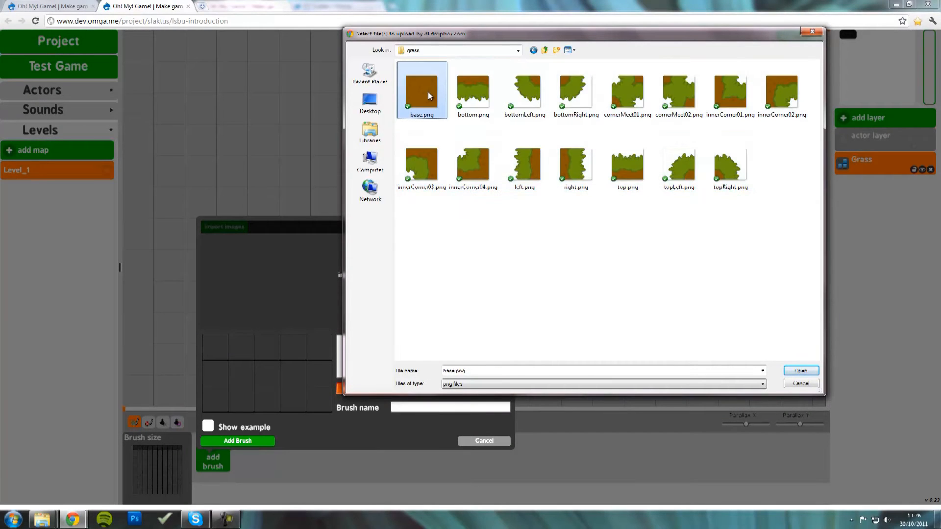
left_click(733, 179, "shift")
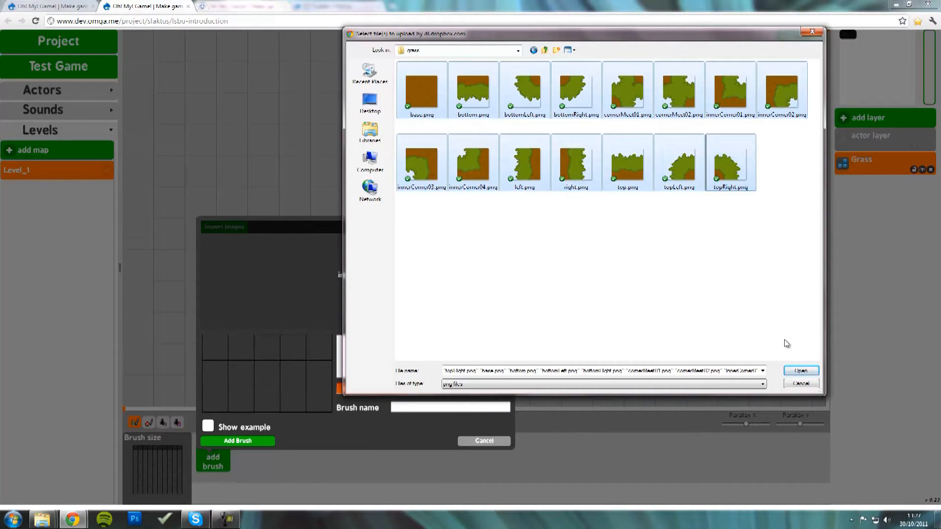
left_click(797, 371)
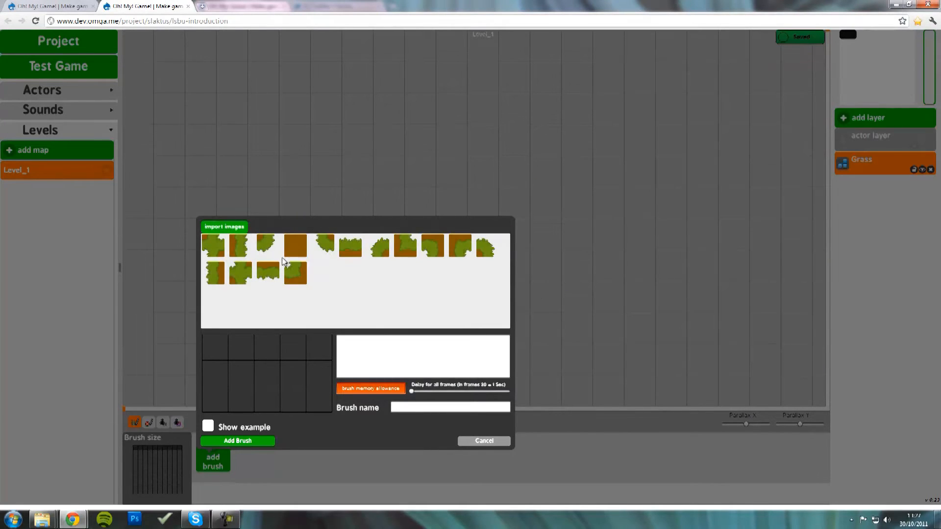
- Set the brush frame delay to 0 and add the plain dirt tile as its frame
left_click(208, 429)
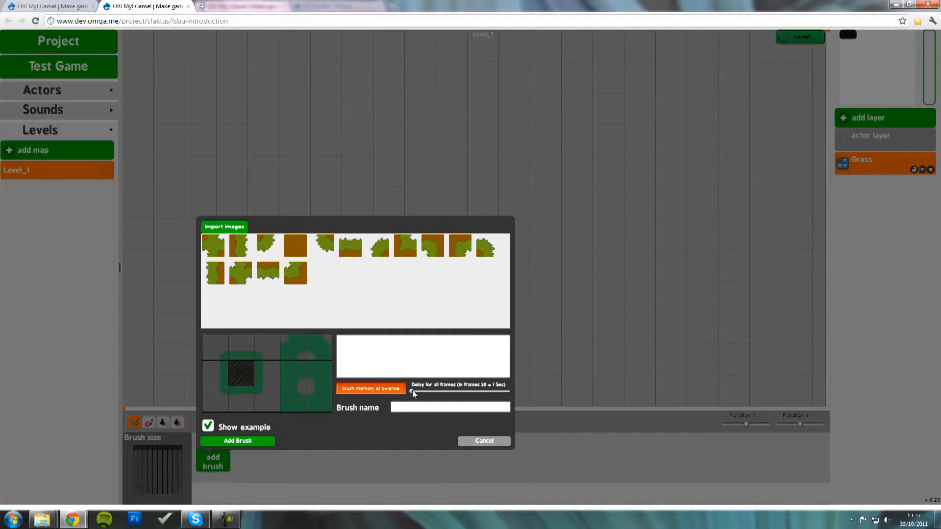
left_click_drag(468, 393, 412, 393)
left_click_drag(295, 245, 321, 286)
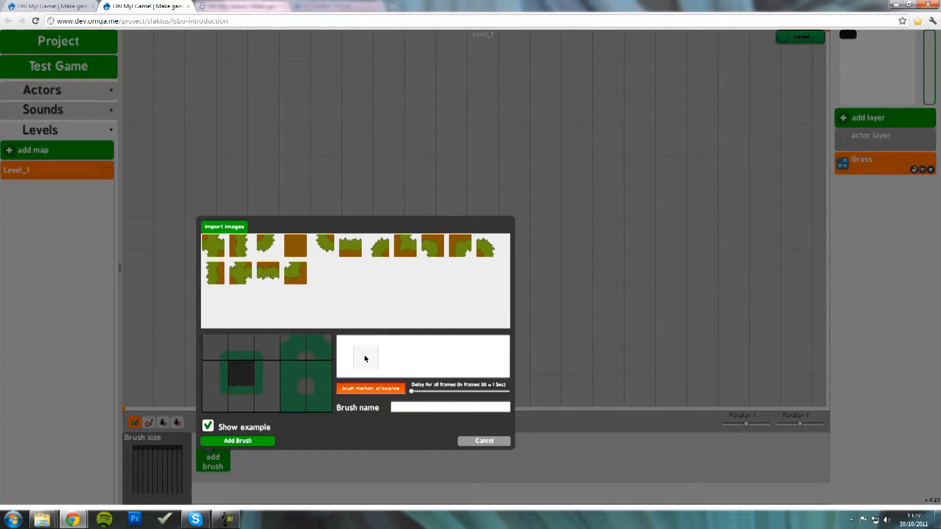
left_click_drag(365, 358, 362, 357)
- Fill the brush grid cells with grass edge tiles and name the brush 'Grass'
mouse_move(248, 257)
left_mouse_down()
mouse_move(265, 290)
mouse_move(265, 349)
left_mouse_up()
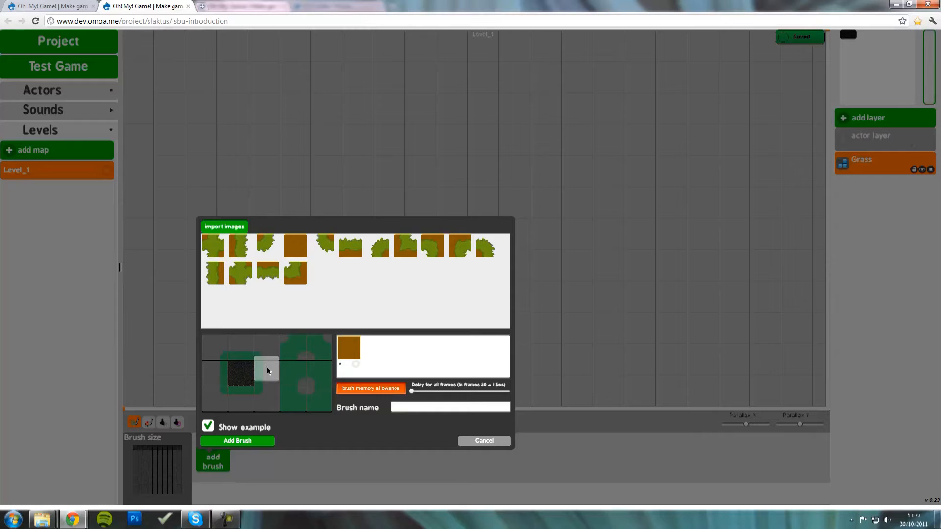
left_click_drag(271, 249, 268, 393)
left_click_drag(281, 323, 240, 347)
mouse_move(268, 269)
left_mouse_down()
mouse_move(261, 380)
mouse_move(247, 400)
left_mouse_up()
left_click_drag(297, 272, 320, 395)
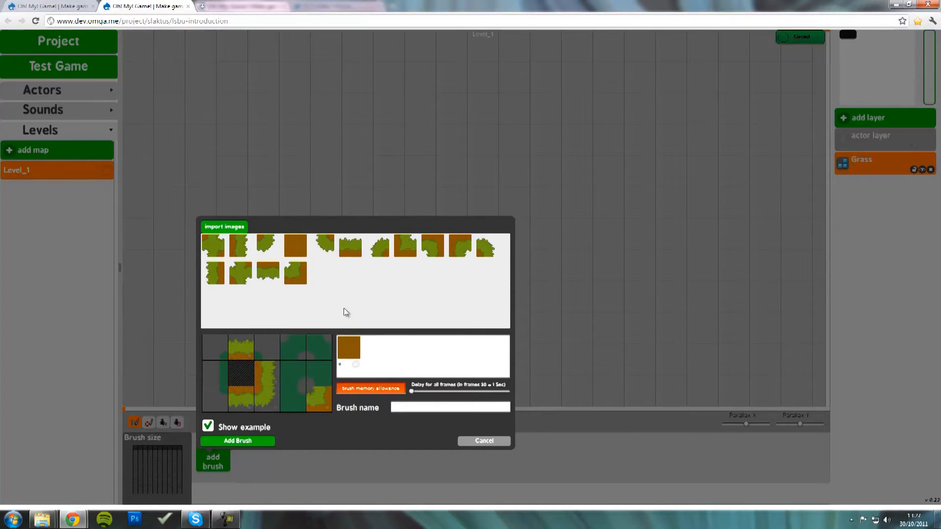
mouse_move(490, 252)
left_mouse_down()
mouse_move(340, 342)
mouse_move(254, 353)
mouse_move(277, 348)
left_mouse_up()
mouse_move(378, 248)
left_mouse_down()
mouse_move(206, 365)
mouse_move(216, 350)
left_mouse_up()
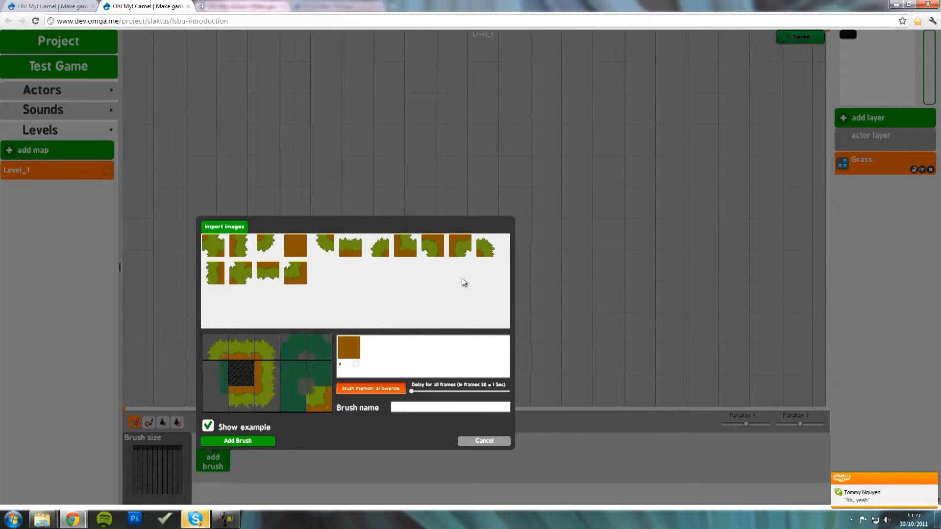
mouse_move(325, 242)
left_mouse_down()
mouse_move(280, 364)
mouse_move(216, 398)
left_mouse_up()
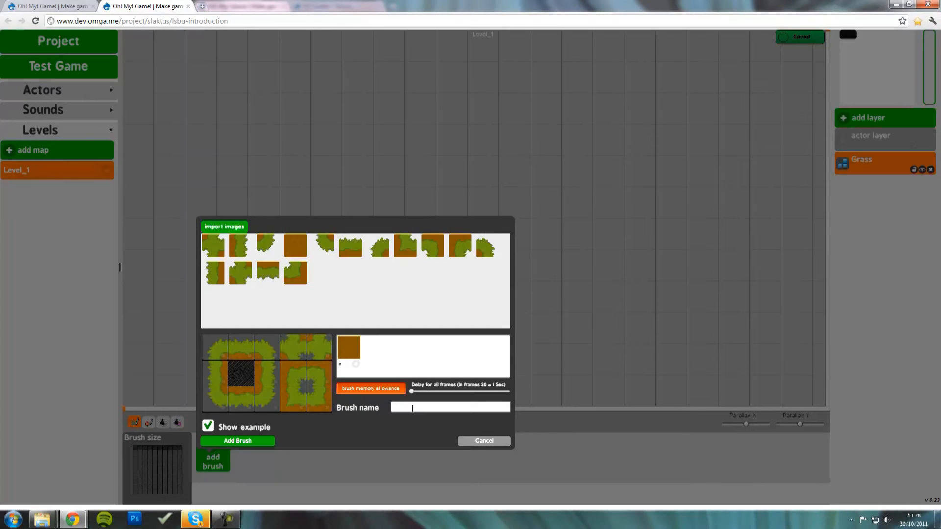
type("Grass")
- Add the Grass brush and shrink the brush size down to a single tile
left_click(242, 440)
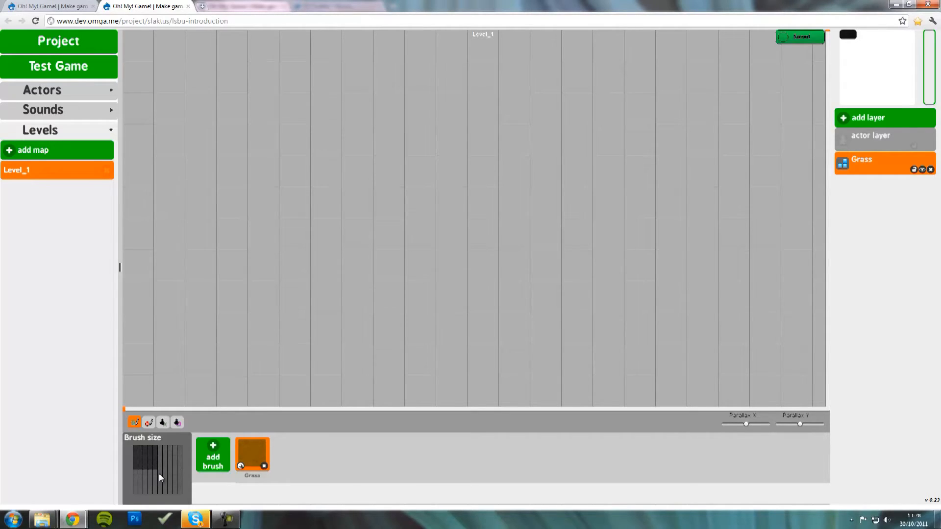
left_click(159, 473)
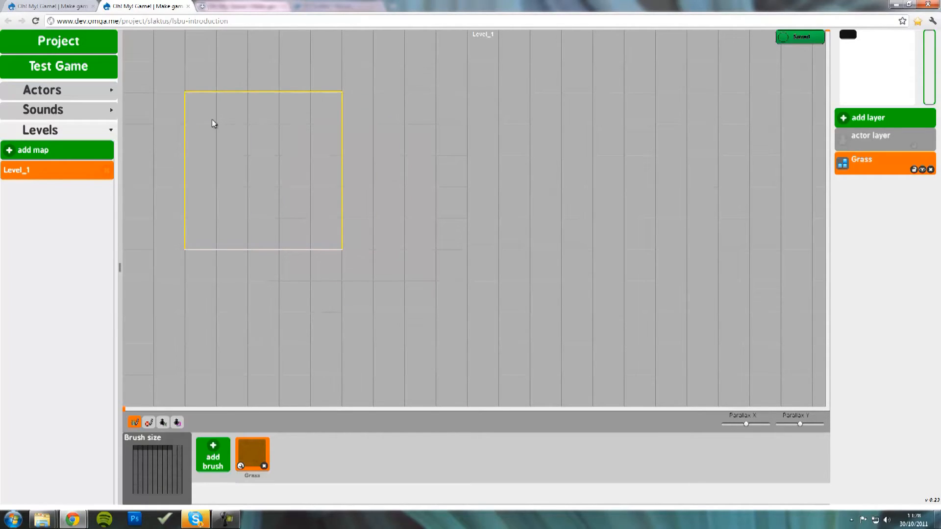
key("Right")
key("Right")
key("Right")
key("Right")
key("Right")
key("Right")
key("Right")
key("Right")
key("Right")
key("Right")
key("Down")
key("Down")
key("Down")
key("Down")
key("Down")
key("Up")
key("Up")
key("Up")
key("Up")
key("Up")
key("Up")
key("Up")
key("Left")
key("Left")
key("Left")
key("Left")
key("Left")
key("Left")
key("Left")
key("Left")
key("Left")
key("Left")
key("Left")
key("Left")
key("Left")
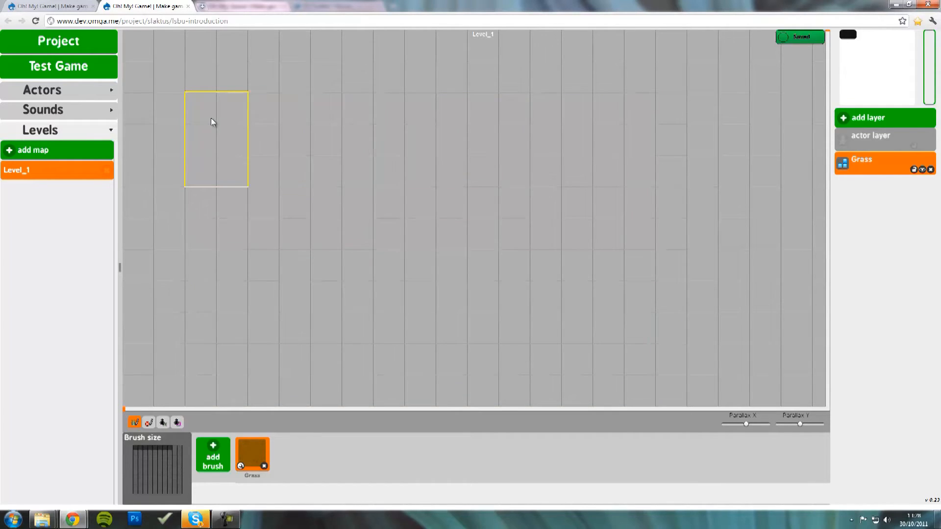
key("Up")
key("Up")
key("Left")
- Paint a small test patch of grass tile by tile
left_click(207, 116)
left_click(205, 134)
left_click(232, 135)
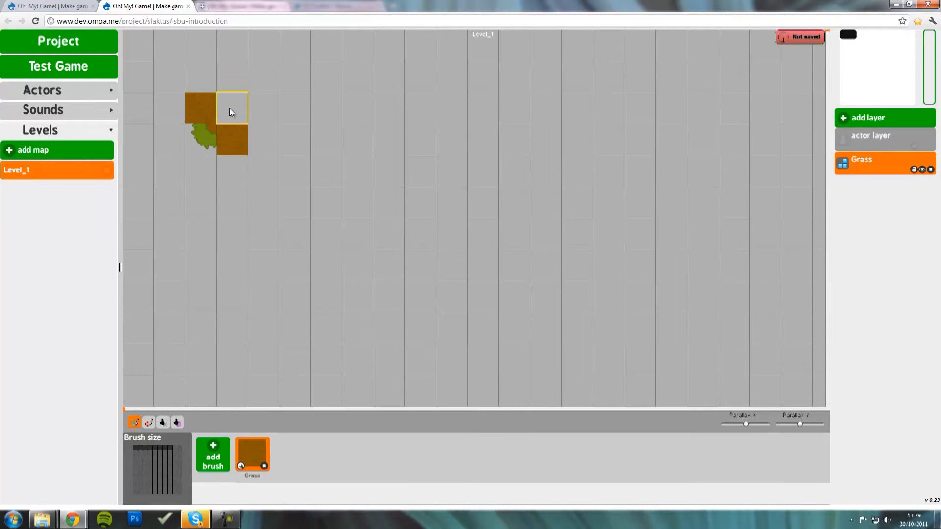
left_click(230, 112)
left_click(265, 117)
left_click(271, 151)
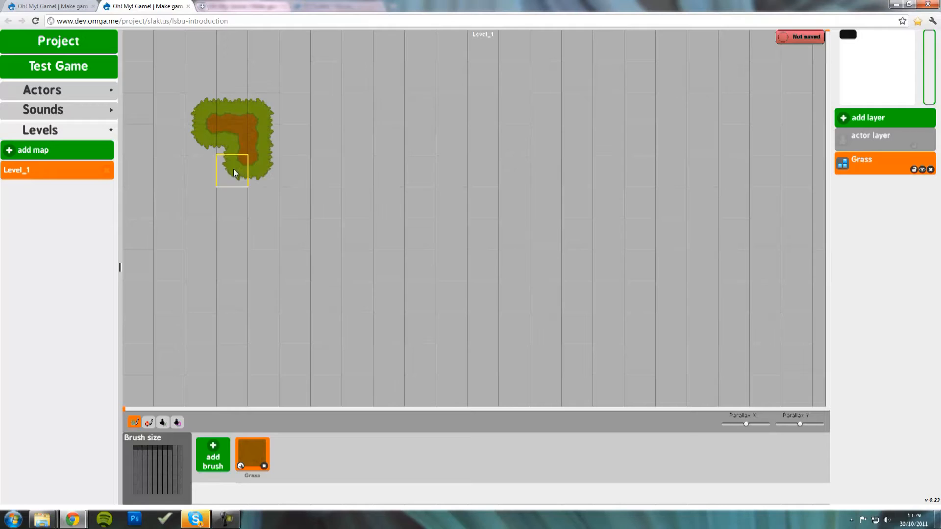
left_click(227, 201)
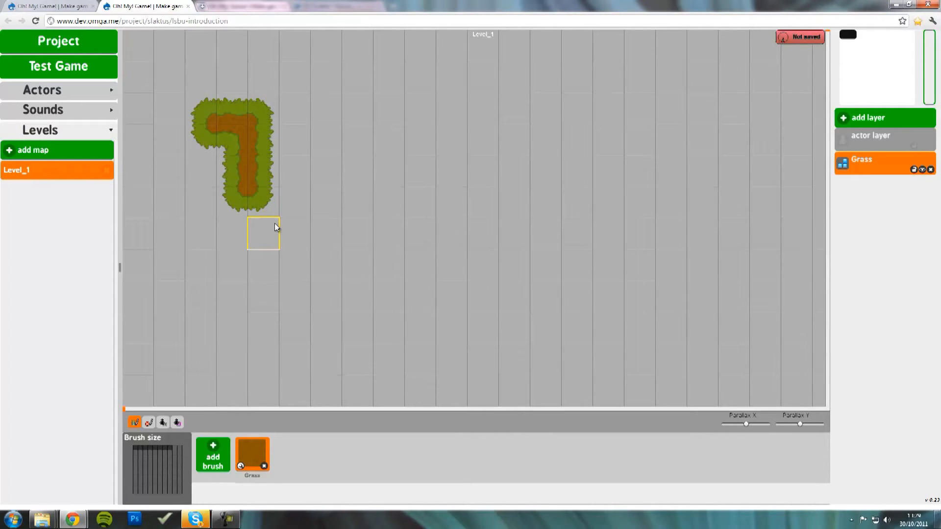
- Enlarge the brush to 3x3 and grow the test patch into a larger grass shape
key("Right")
key("Right")
key("Down")
key("Down")
mouse_move(273, 124)
left_mouse_down()
mouse_move(358, 126)
mouse_move(361, 159)
left_mouse_up()
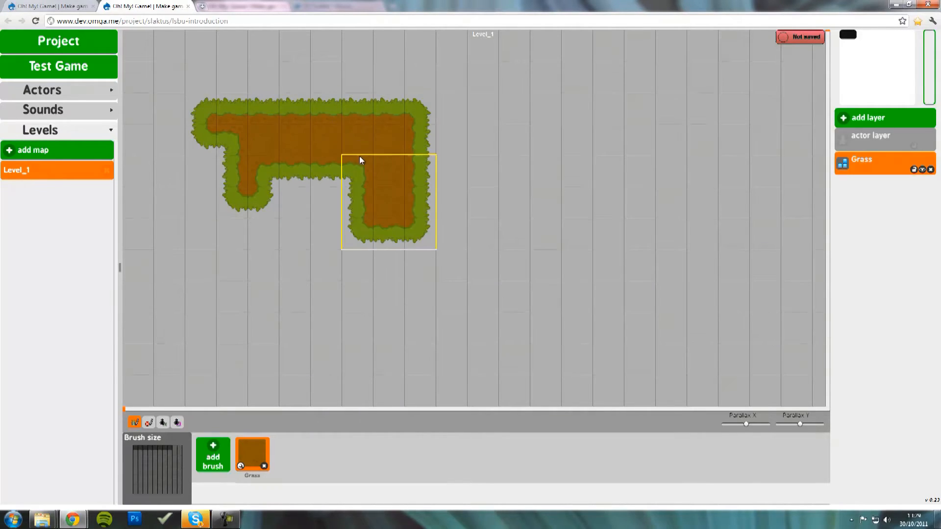
left_click(301, 245)
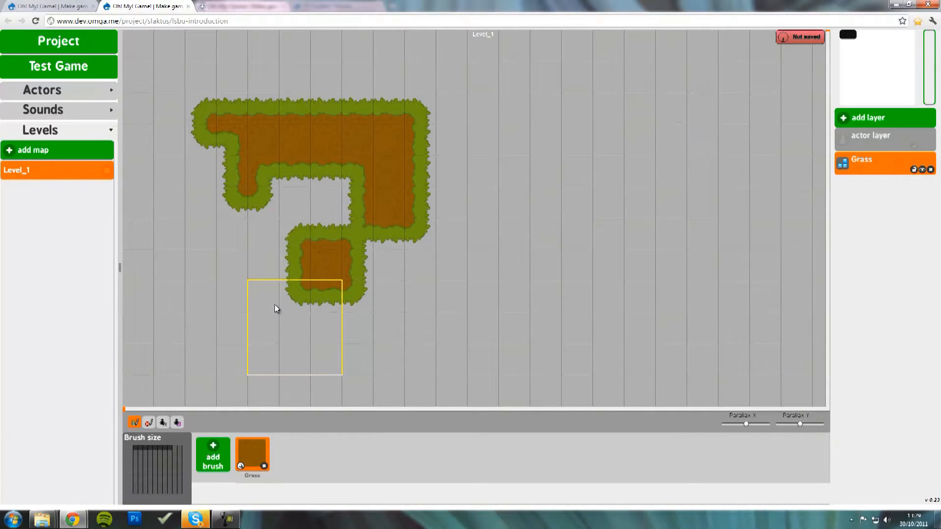
left_click(250, 306)
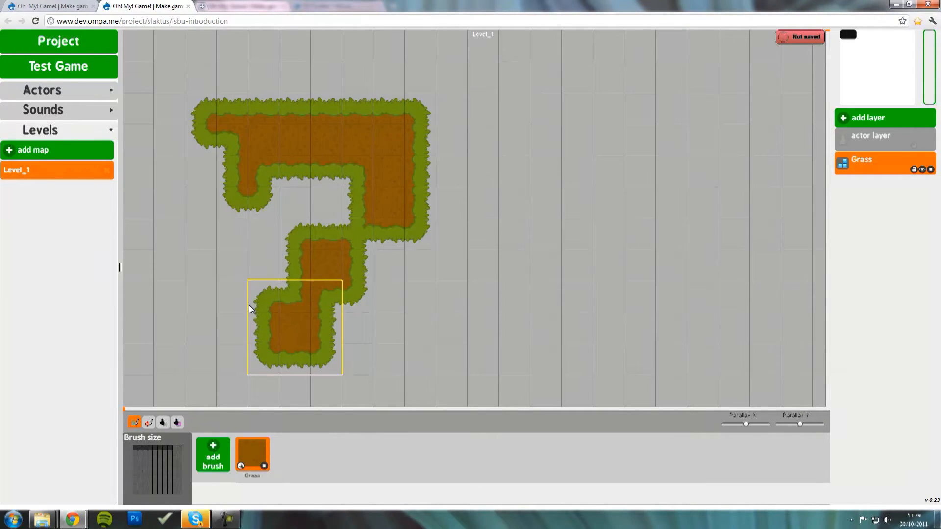
left_click(229, 257)
left_click(355, 216)
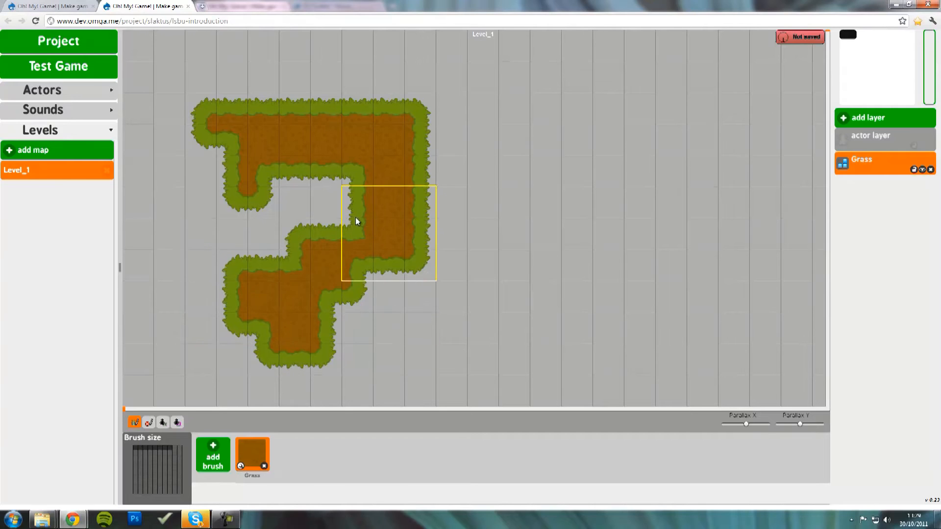
left_click(358, 242)
left_click(401, 227)
left_click(460, 231)
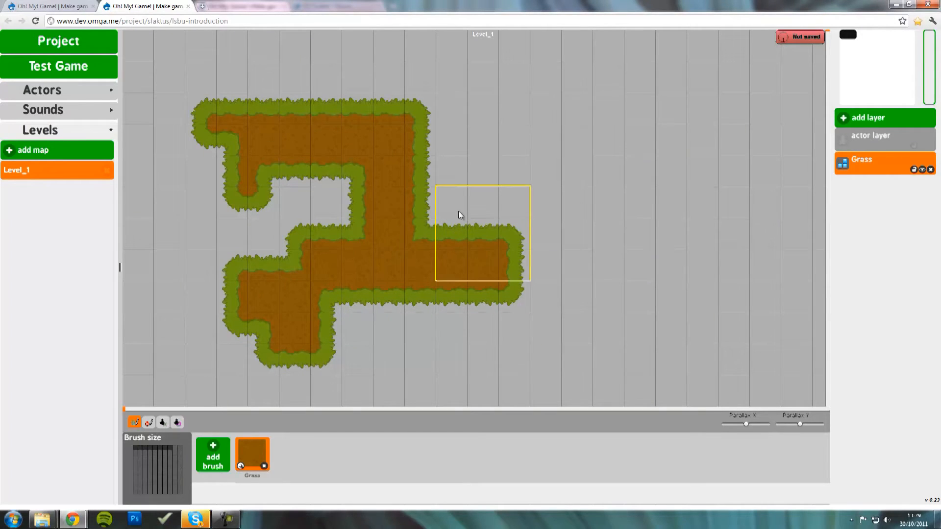
left_click(417, 201)
mouse_move(417, 201)
left_mouse_down()
mouse_move(414, 172)
mouse_move(384, 149)
mouse_move(337, 182)
mouse_move(233, 216)
mouse_move(255, 213)
mouse_move(219, 139)
mouse_move(210, 141)
mouse_move(208, 277)
mouse_move(455, 291)
left_mouse_up()
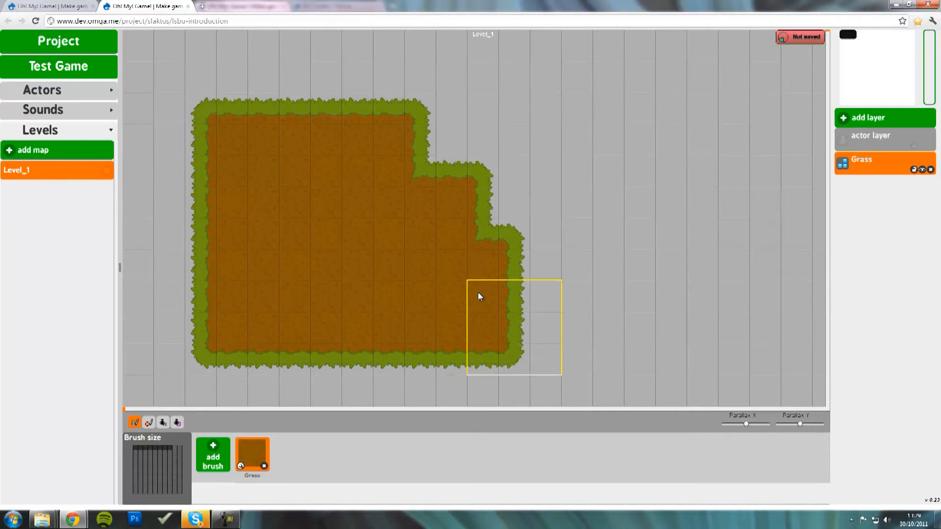
- Add a grass strip at the lower right, then erase the whole test patch
left_click(494, 300)
left_click(549, 303)
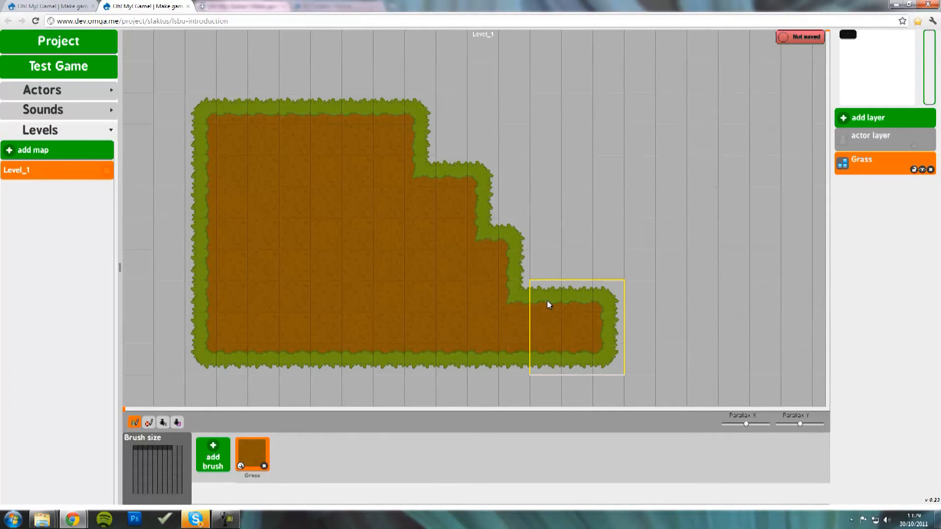
left_click(587, 306)
left_click(608, 306)
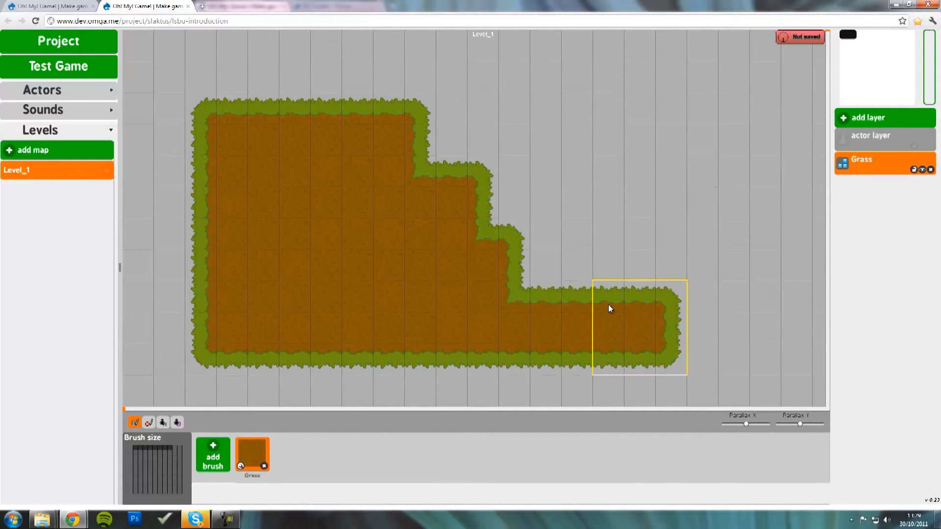
left_click(148, 422)
mouse_move(666, 292)
left_mouse_down()
mouse_move(290, 302)
mouse_move(204, 266)
mouse_move(214, 125)
mouse_move(284, 109)
mouse_move(404, 114)
mouse_move(495, 159)
mouse_move(501, 220)
mouse_move(311, 230)
mouse_move(278, 194)
mouse_move(395, 190)
left_mouse_up()
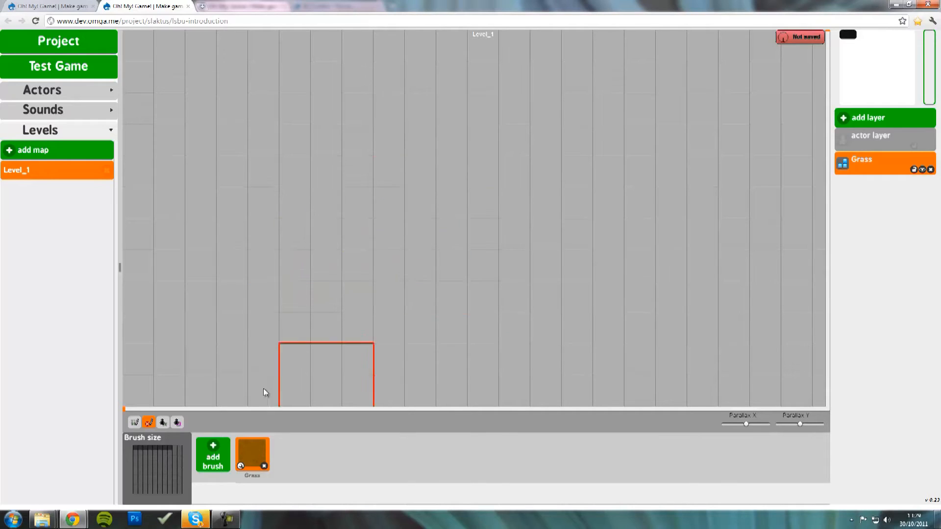
- With a larger brush, drag grass ground across the bottom rows, panning to extend it
left_click(136, 423)
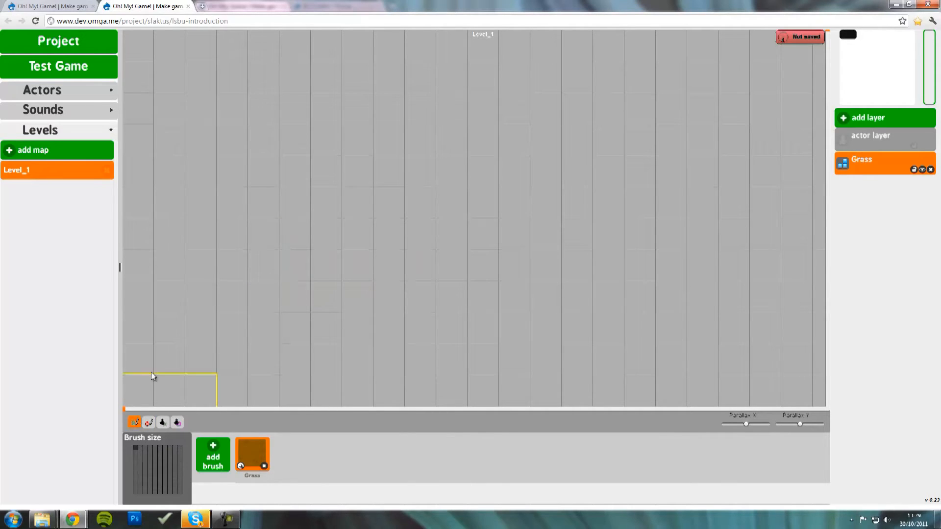
left_click(158, 480)
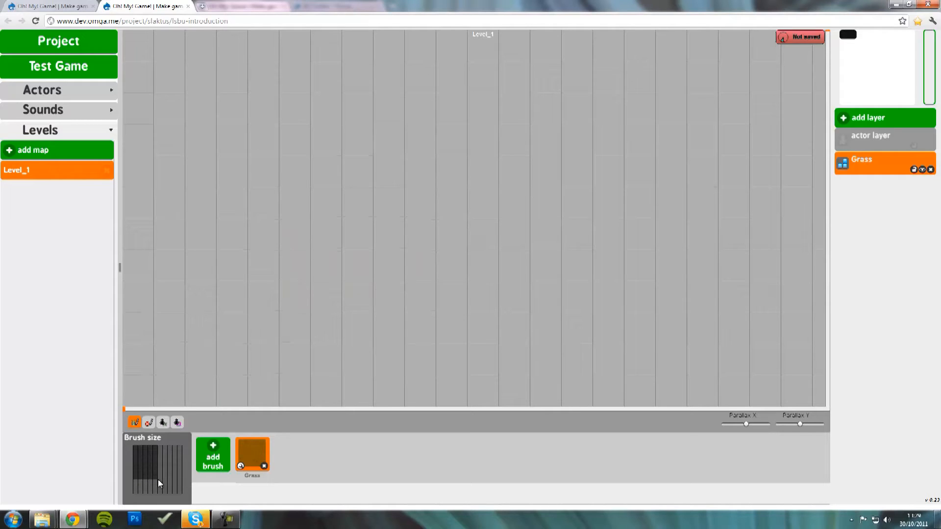
mouse_move(152, 299)
left_mouse_down()
mouse_move(448, 301)
mouse_move(723, 289)
left_mouse_up()
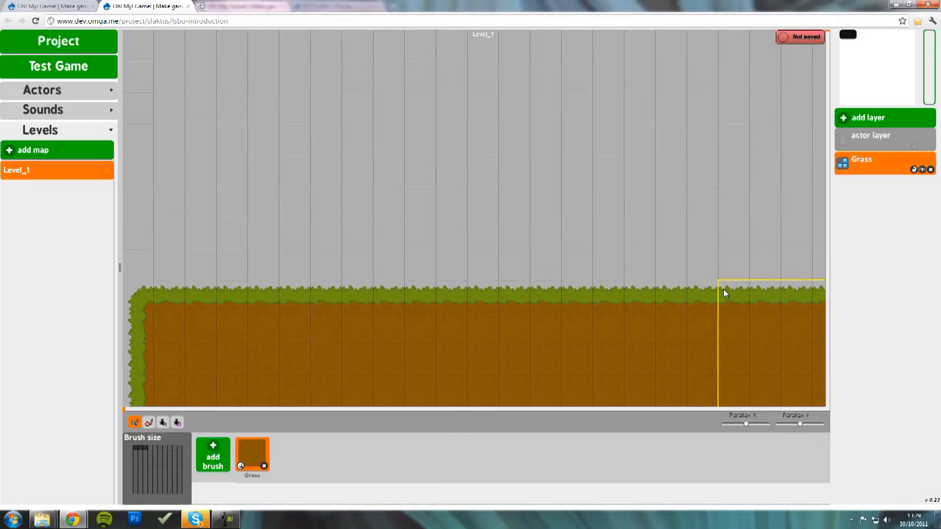
left_click_drag(671, 324, 225, 338)
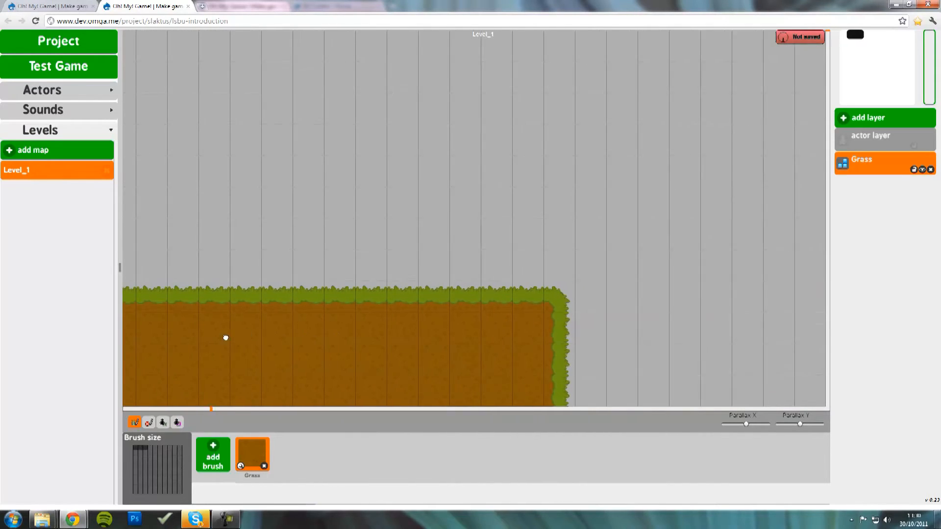
mouse_move(458, 310)
left_mouse_down()
mouse_move(677, 309)
mouse_move(338, 357)
left_mouse_up()
left_click_drag(512, 305, 669, 300)
left_click_drag(274, 319, 715, 331)
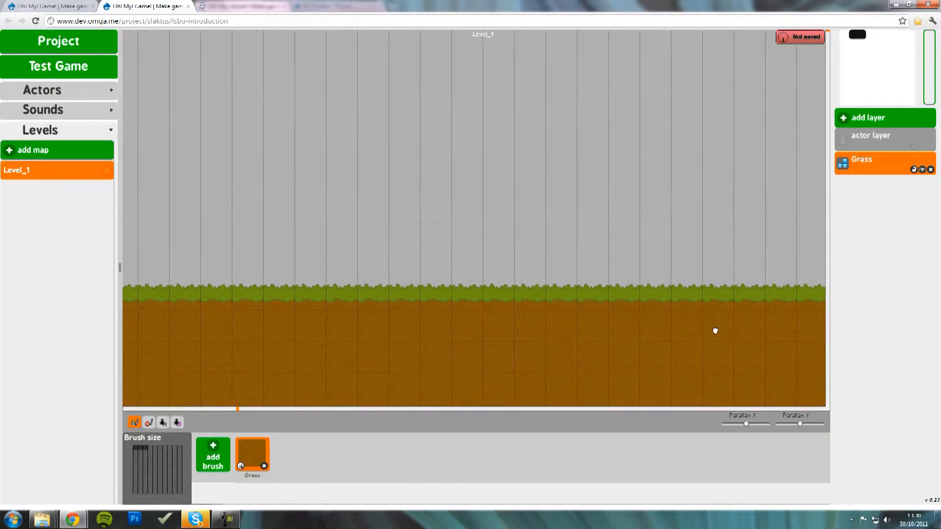
left_click_drag(142, 322, 697, 378)
mouse_move(645, 321)
left_mouse_down()
mouse_move(521, 354)
mouse_move(548, 314)
left_mouse_up()
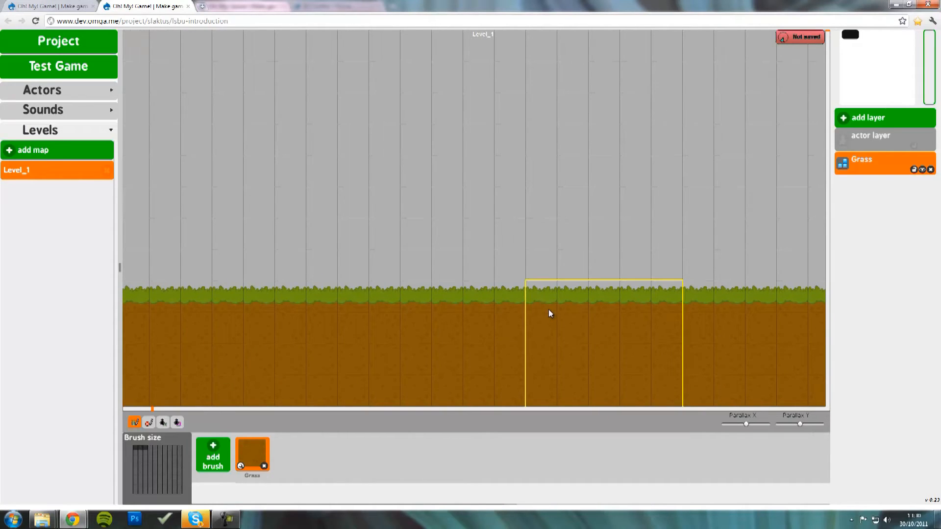
- Add a prop layer named Trees and select it for editing
left_click(864, 122)
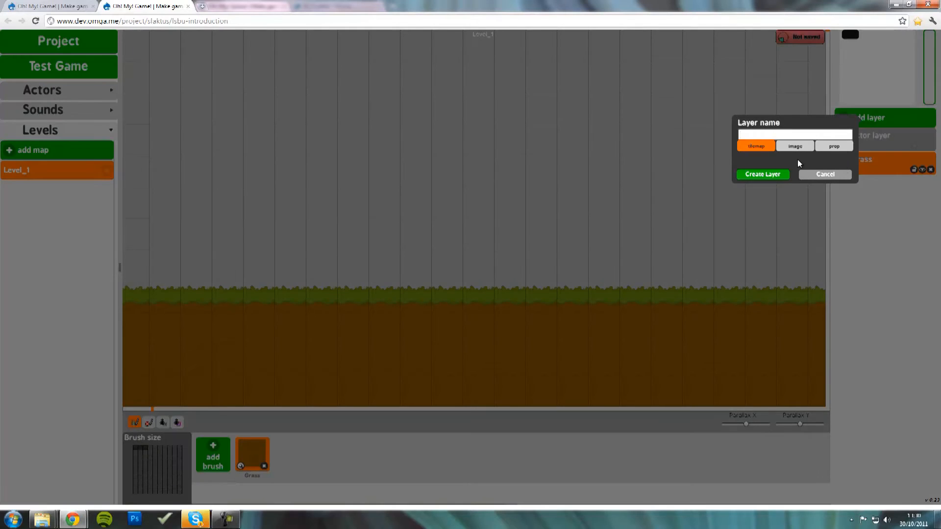
left_click(832, 147)
double_click(761, 133)
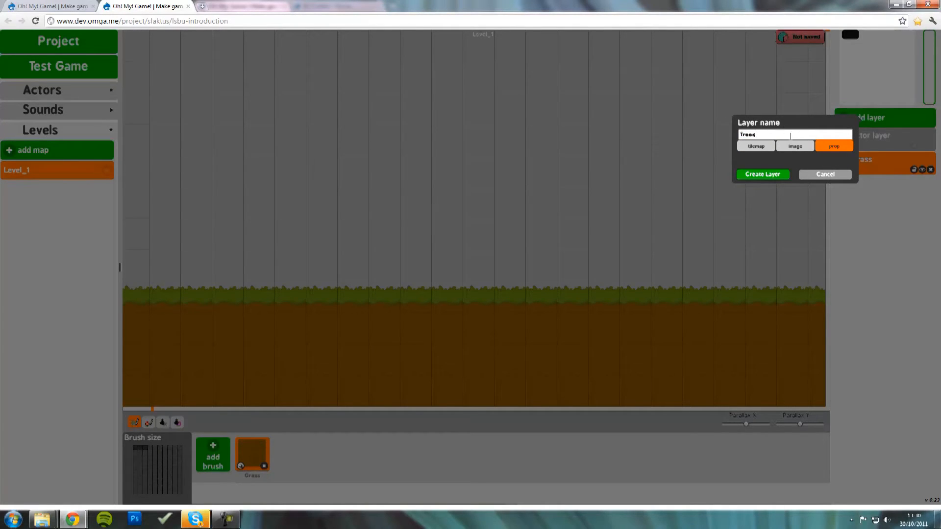
left_click(774, 175)
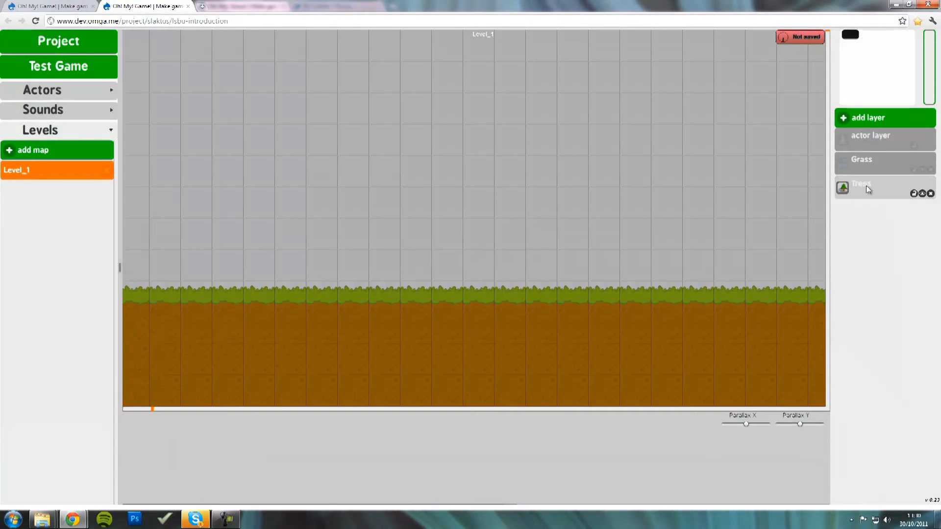
left_click(876, 195)
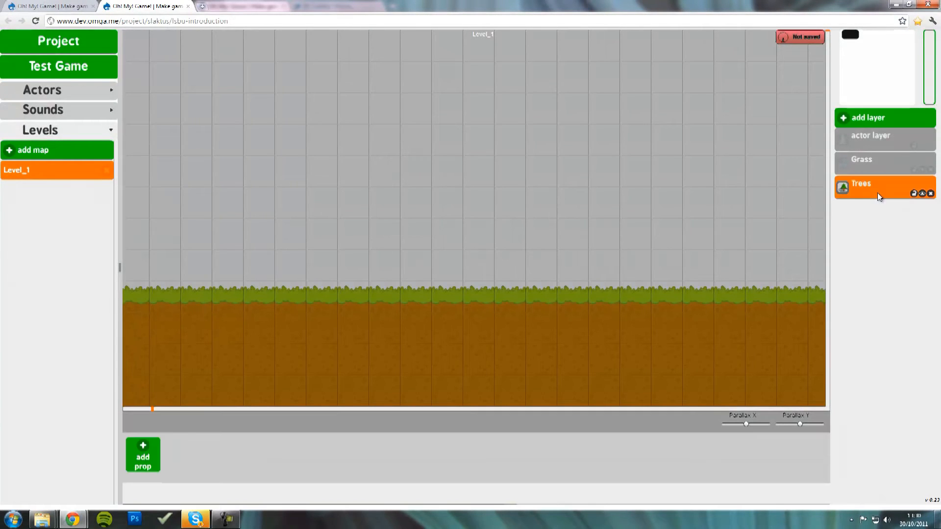
- Import two cherry tree images from the props folder and make a prop from the first
left_click(151, 456)
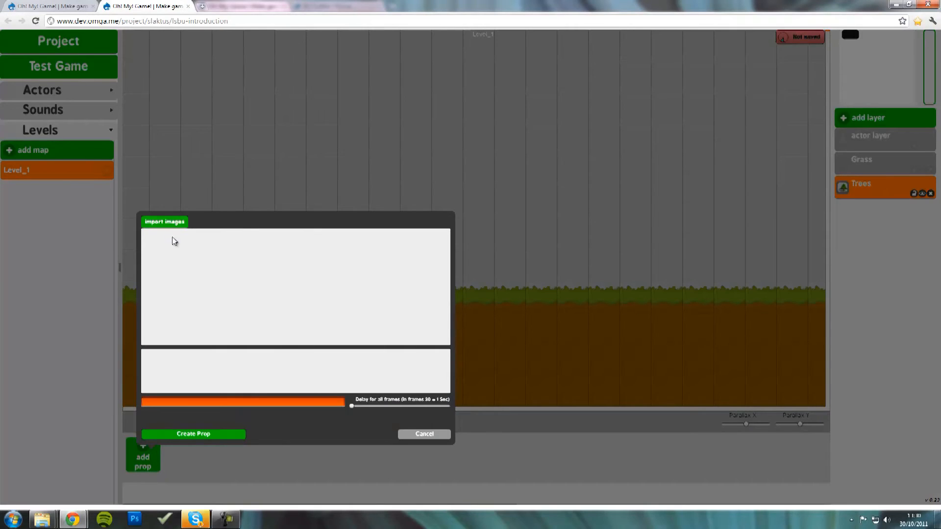
left_click(165, 222)
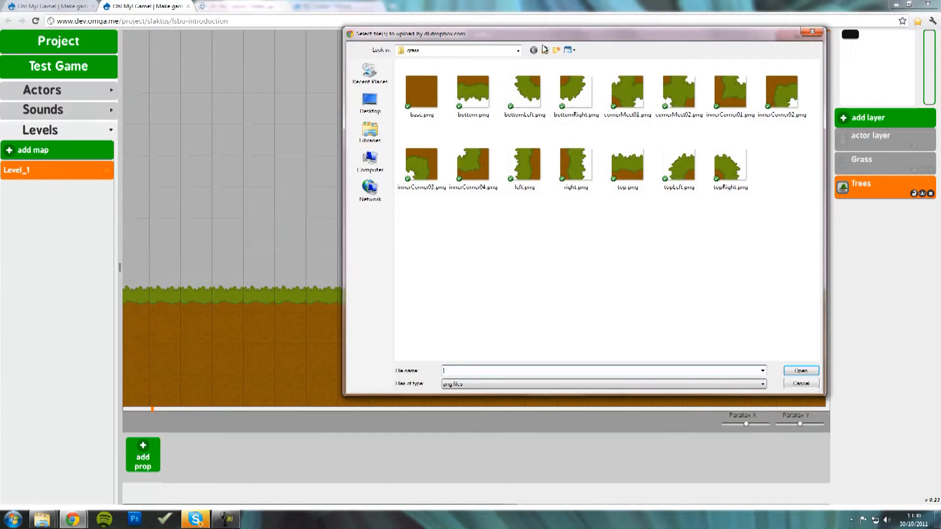
left_click(544, 49)
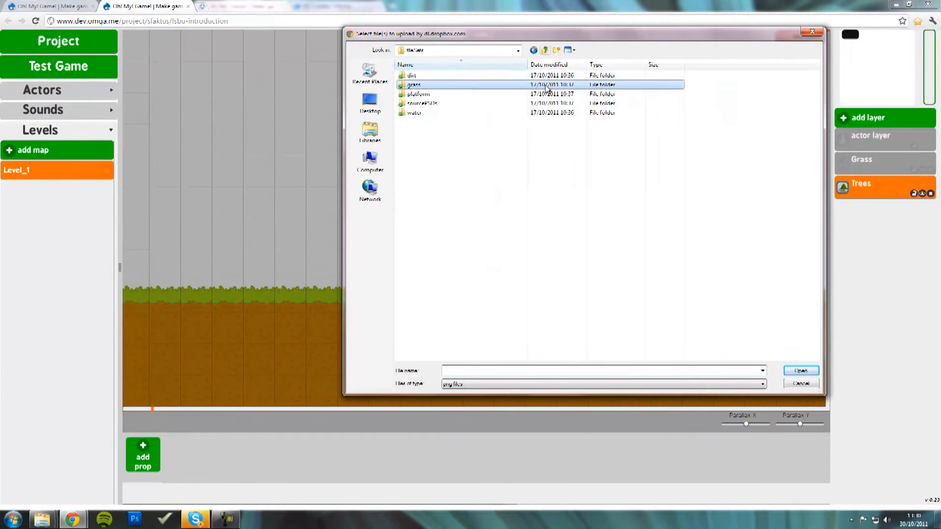
left_click(550, 50)
double_click(462, 94)
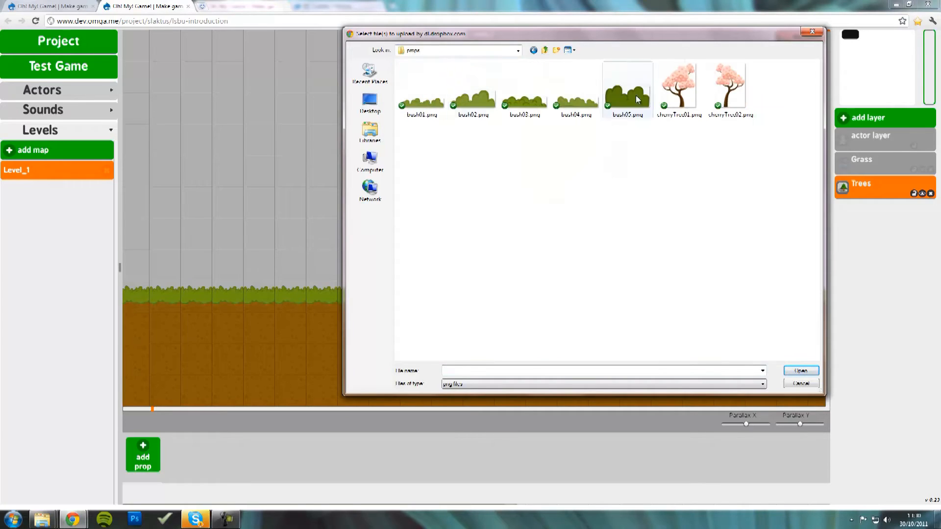
left_click(679, 85)
left_click(730, 86, "ctrl")
left_click(802, 371)
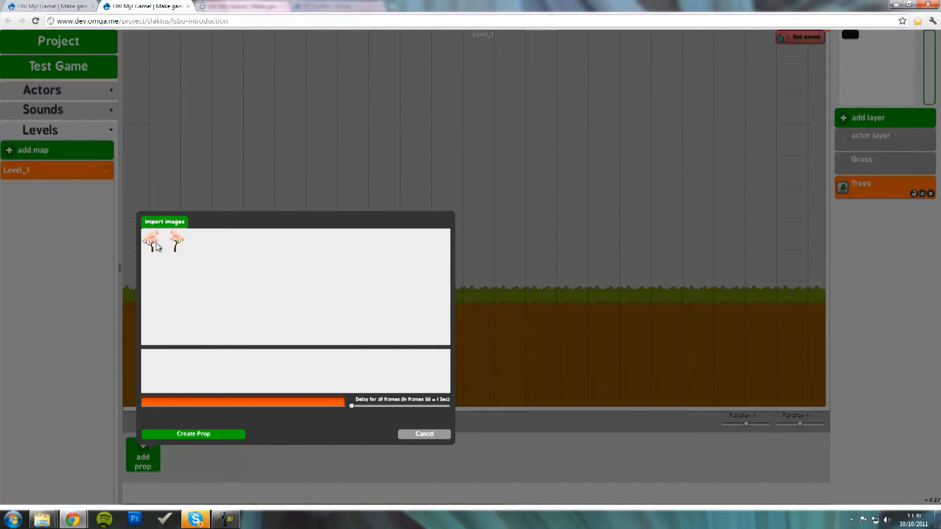
mouse_move(153, 249)
left_mouse_down()
mouse_move(162, 380)
mouse_move(175, 375)
left_mouse_up()
left_click(224, 433)
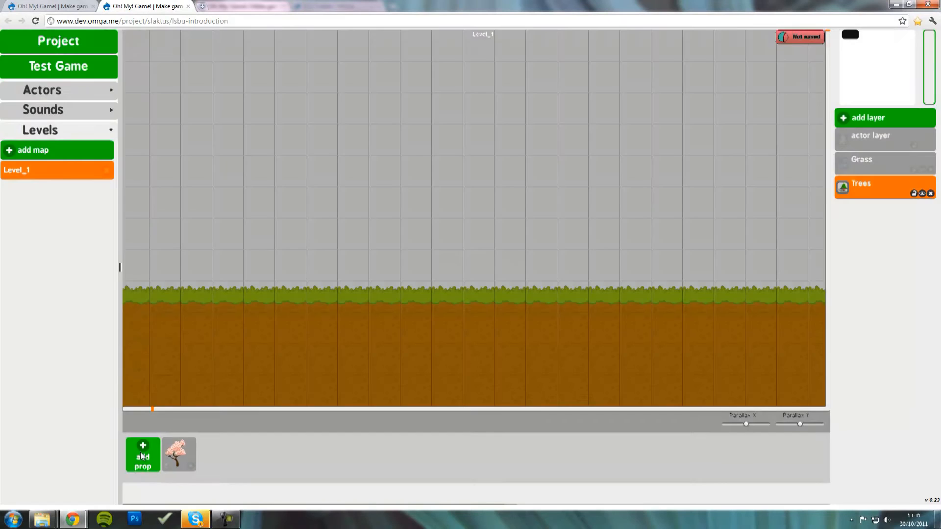
- Create a single-frame cherry tree prop from cherryTree02.png, removing extra frames
left_click(141, 456)
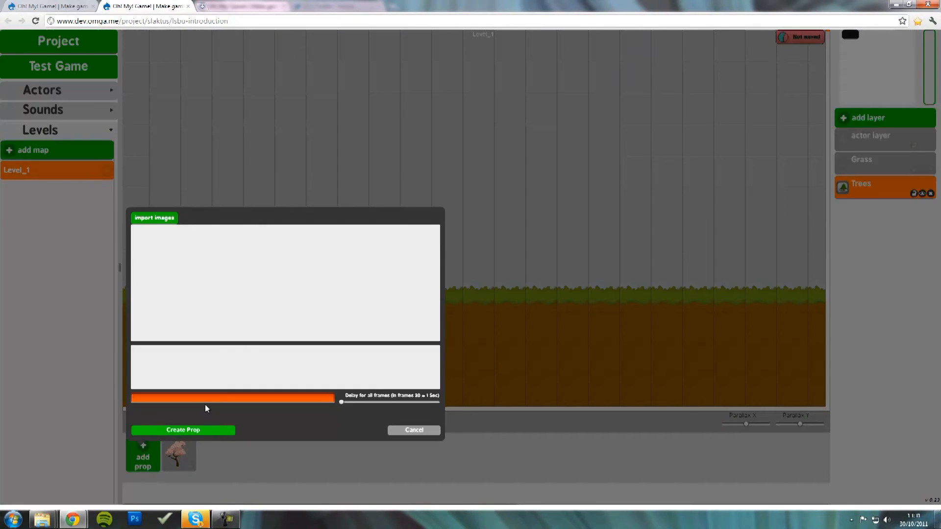
left_click(163, 230)
double_click(730, 88)
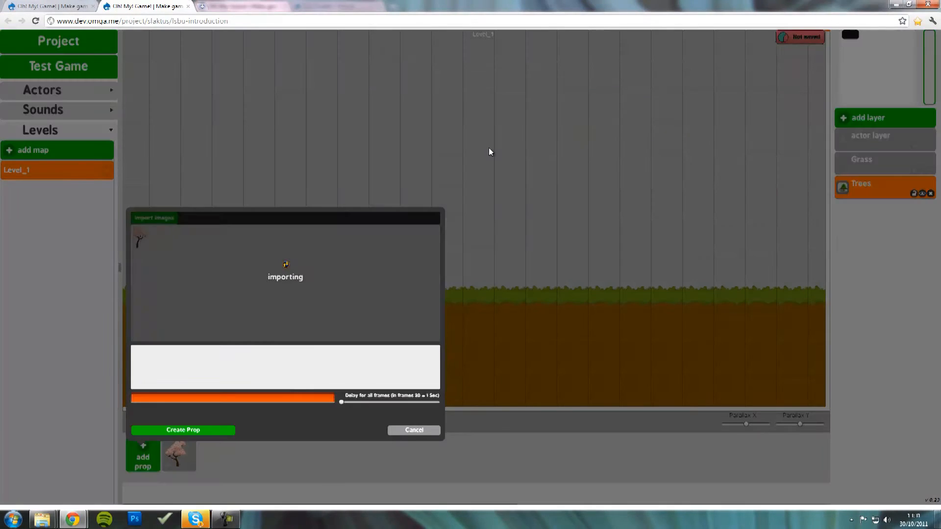
left_click_drag(143, 273, 147, 370)
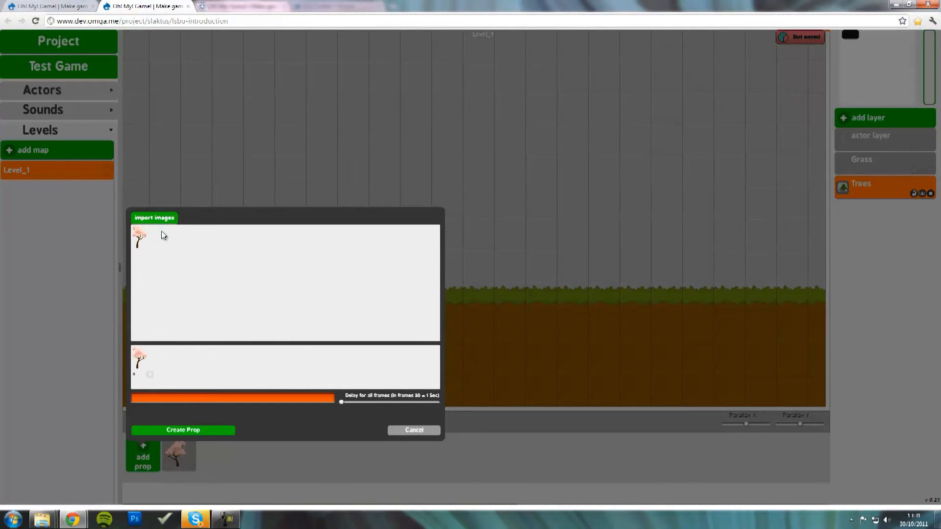
left_click_drag(139, 239, 228, 368)
left_click(232, 375)
left_click(205, 375)
left_click(206, 431)
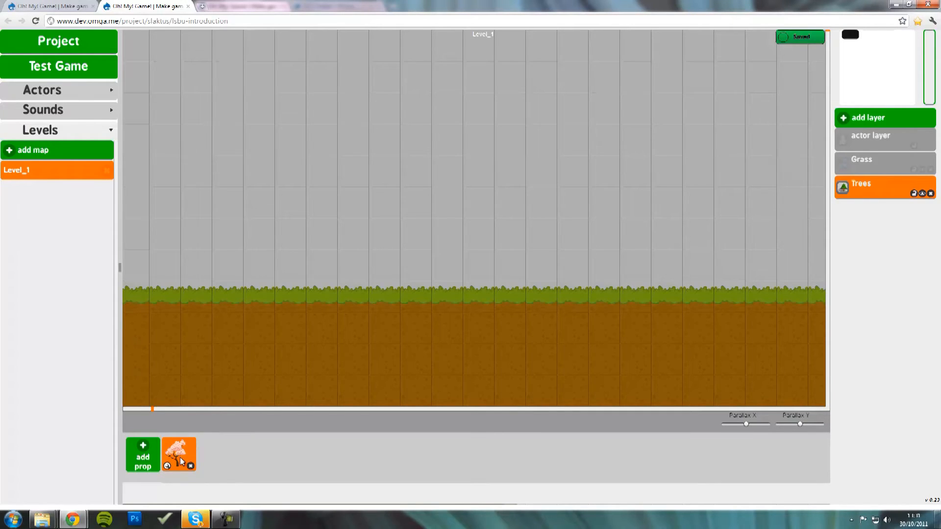
- Place a cherry tree, try reordering layers, moving, rotating and resizing it, then delete it
left_click_drag(177, 457, 300, 206)
left_click(321, 224)
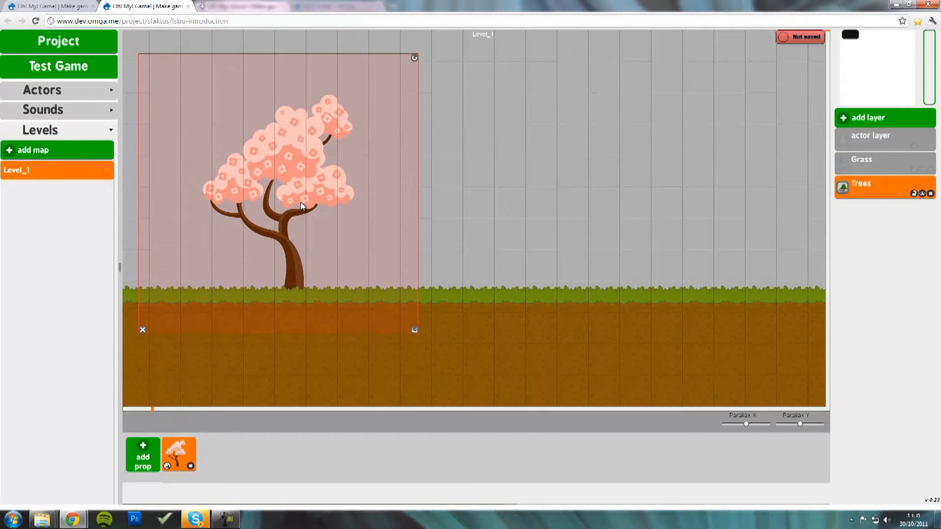
left_click(674, 273)
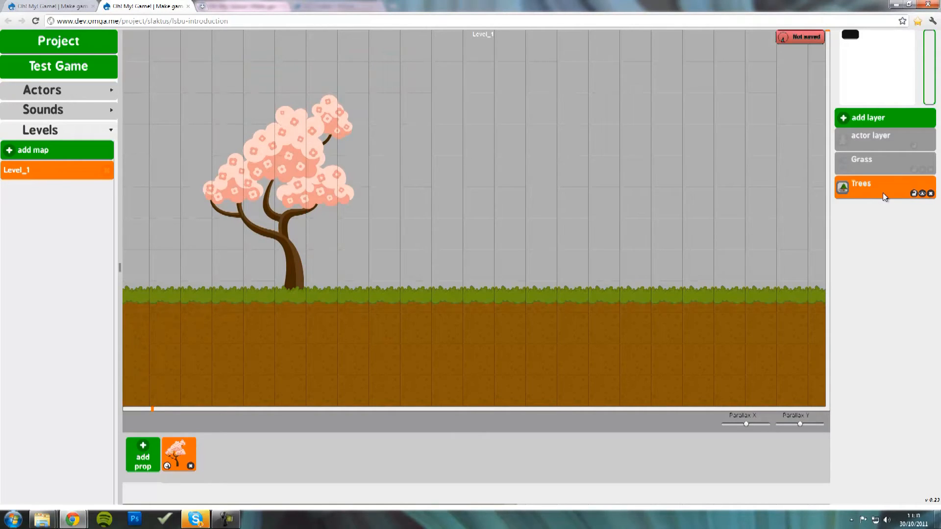
left_click_drag(883, 193, 878, 149)
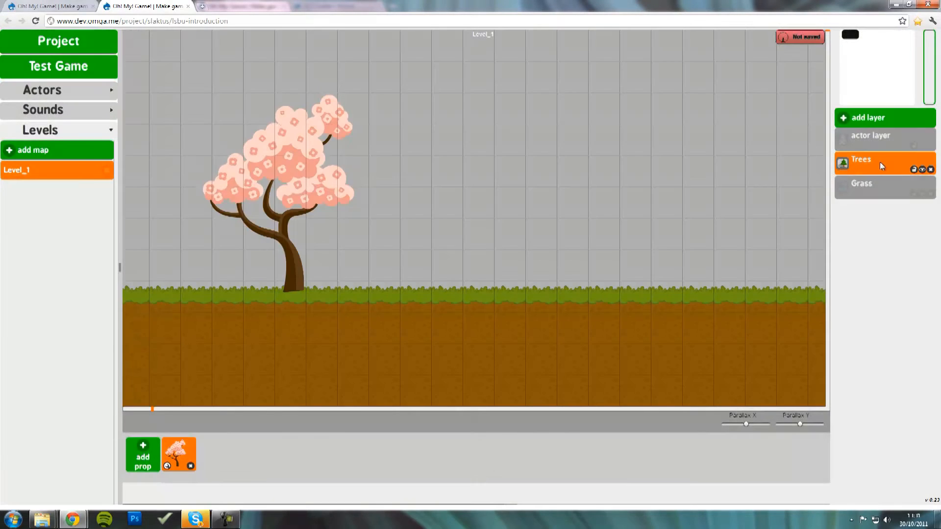
left_click(279, 214)
mouse_move(279, 213)
left_mouse_down()
mouse_move(298, 245)
mouse_move(298, 225)
mouse_move(276, 207)
left_mouse_up()
left_click_drag(881, 162, 890, 219)
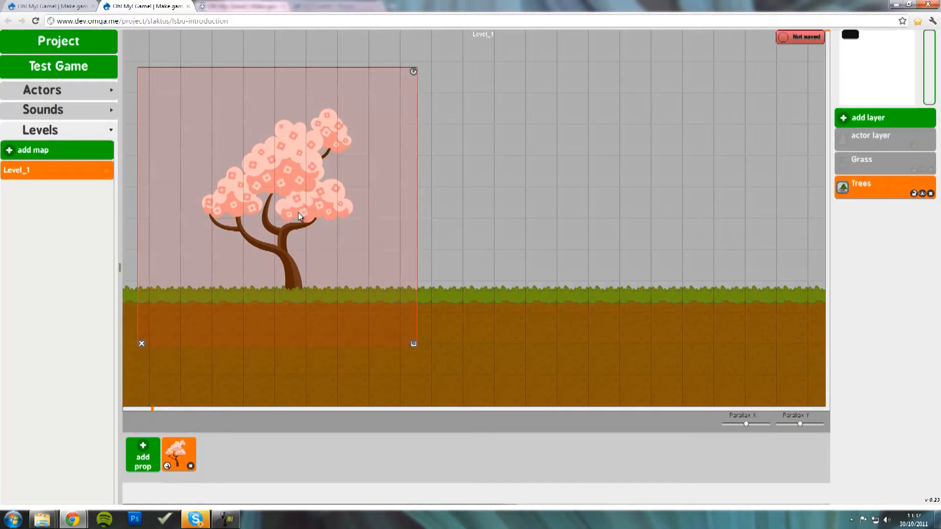
left_click_drag(299, 216, 325, 205)
left_click_drag(440, 64, 421, 86)
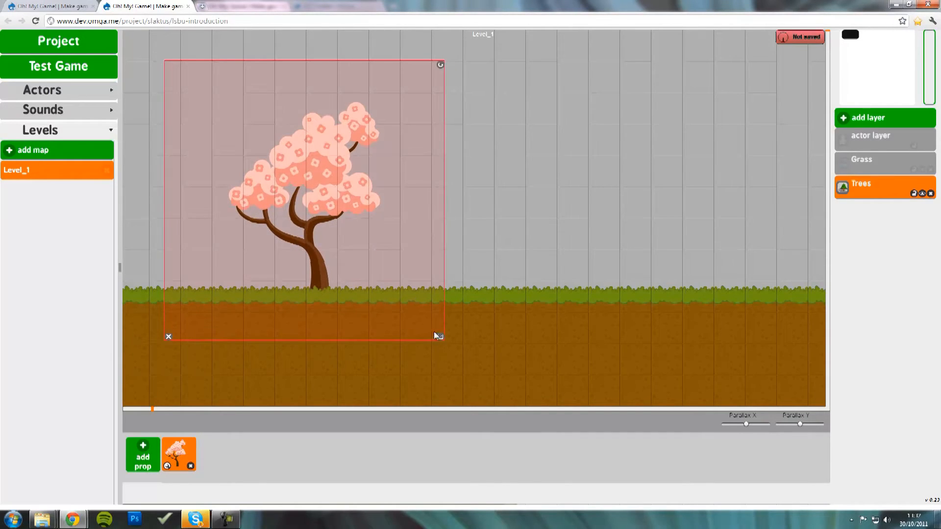
mouse_move(441, 338)
left_mouse_down()
mouse_move(475, 389)
mouse_move(559, 461)
mouse_move(325, 201)
mouse_move(452, 353)
mouse_move(414, 328)
mouse_move(430, 336)
left_mouse_up()
left_click(157, 328)
left_click(307, 238)
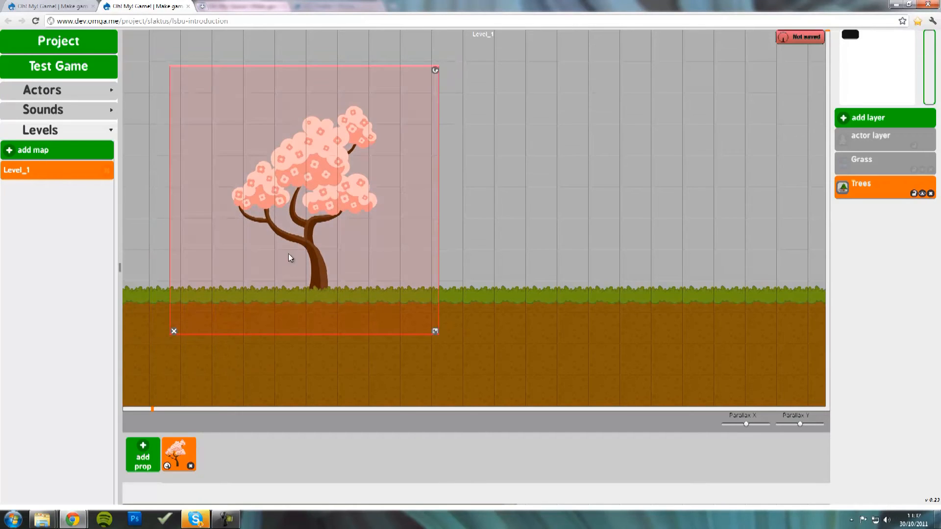
left_click(173, 332)
- Place three cherry trees on the grass ground at left, right and middle
left_click_drag(186, 455, 311, 198)
left_click_drag(179, 454, 693, 194)
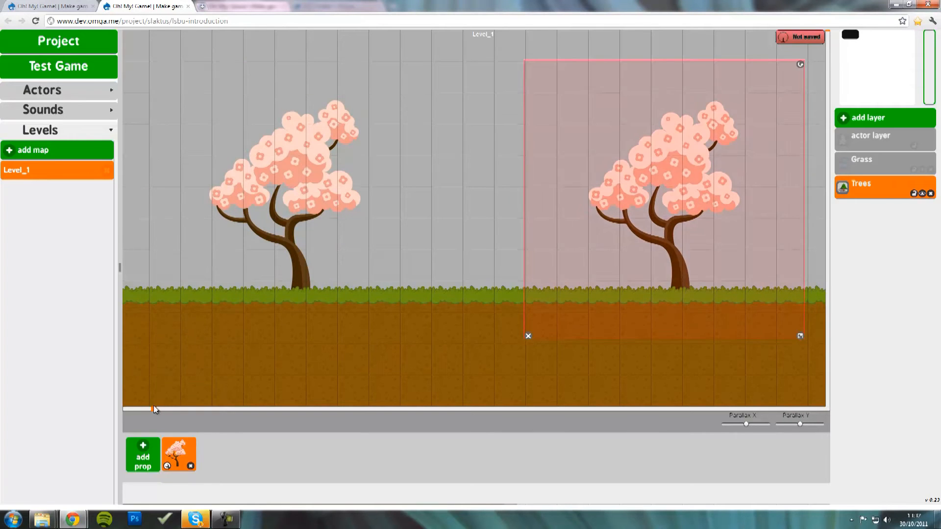
left_click_drag(152, 410, 356, 413)
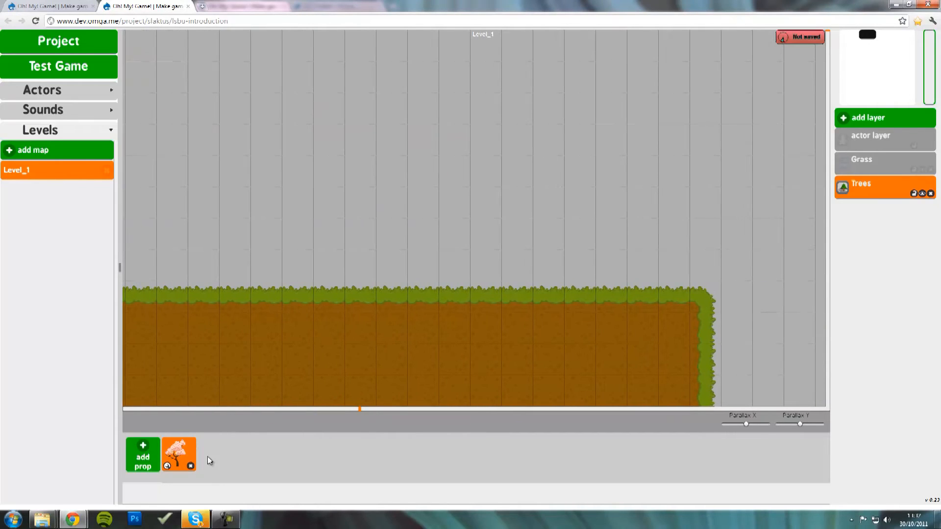
left_click_drag(180, 456, 545, 204)
- Create a Bushes prop layer and move it above the Trees layer
left_click(874, 122)
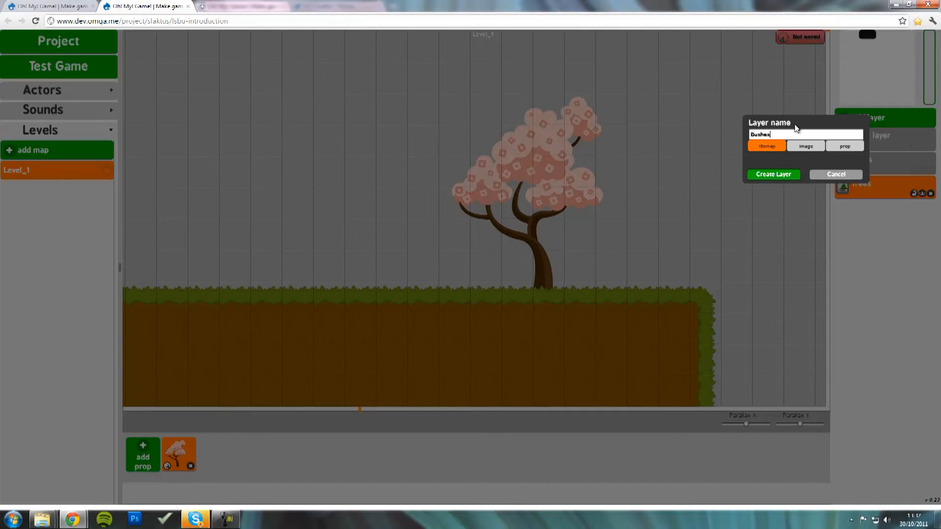
left_click(825, 145)
left_click(765, 174)
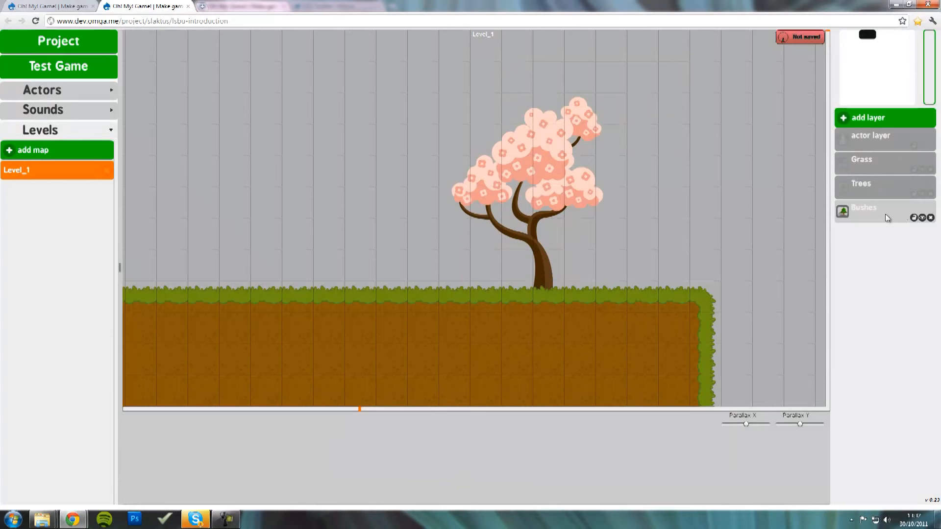
left_click(883, 213)
left_click_drag(880, 217, 889, 196)
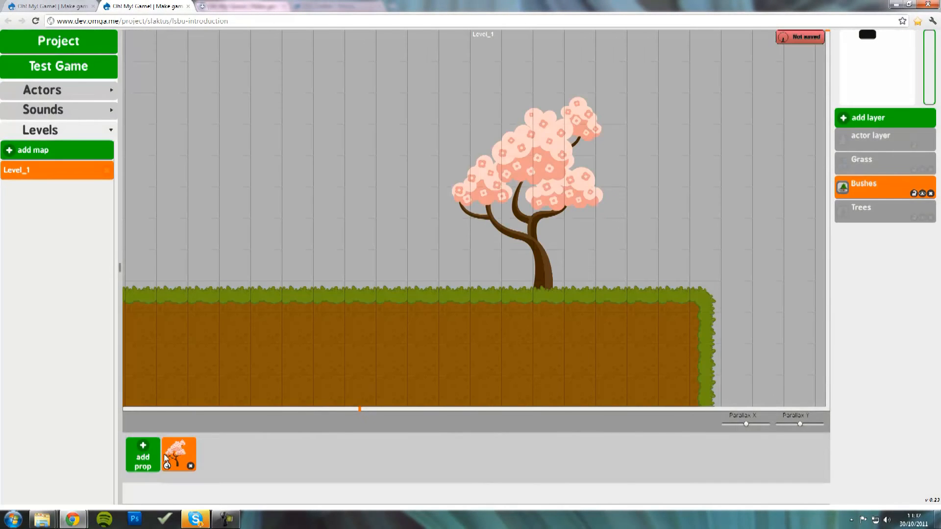
- Import bush01 as a new prop, then save and reload Level_1
left_click(148, 454)
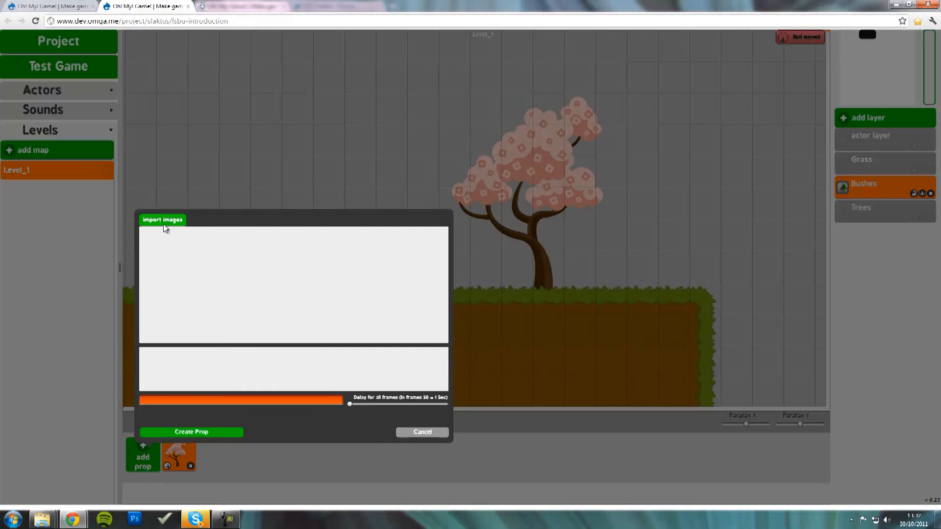
left_click(164, 220)
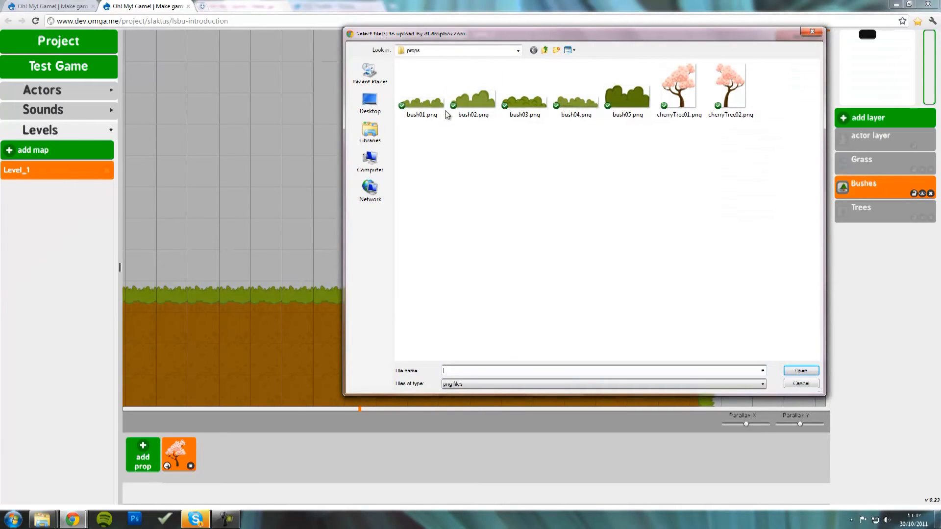
double_click(429, 101)
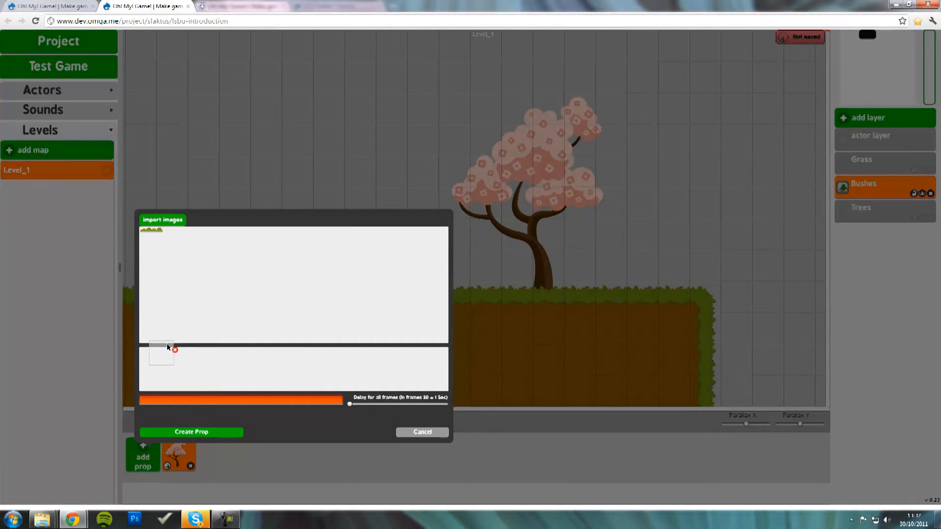
left_click(195, 434)
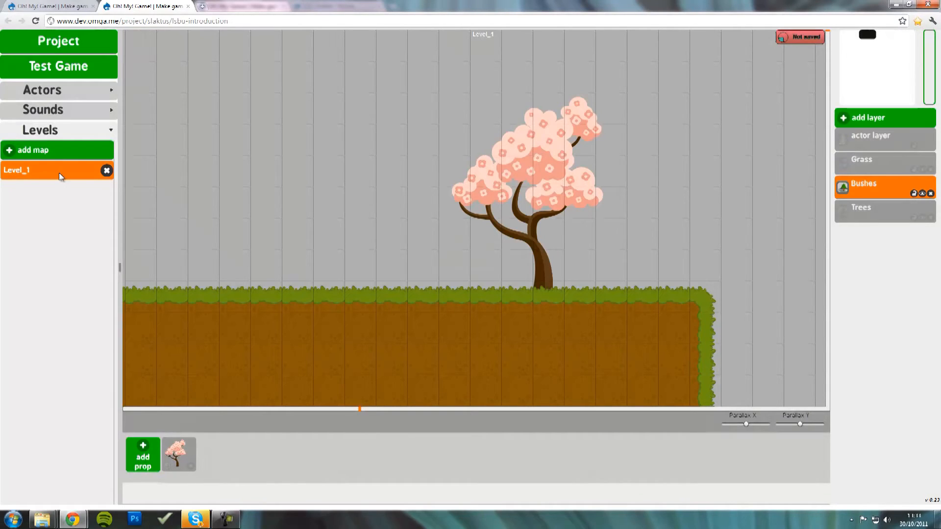
left_click(40, 173)
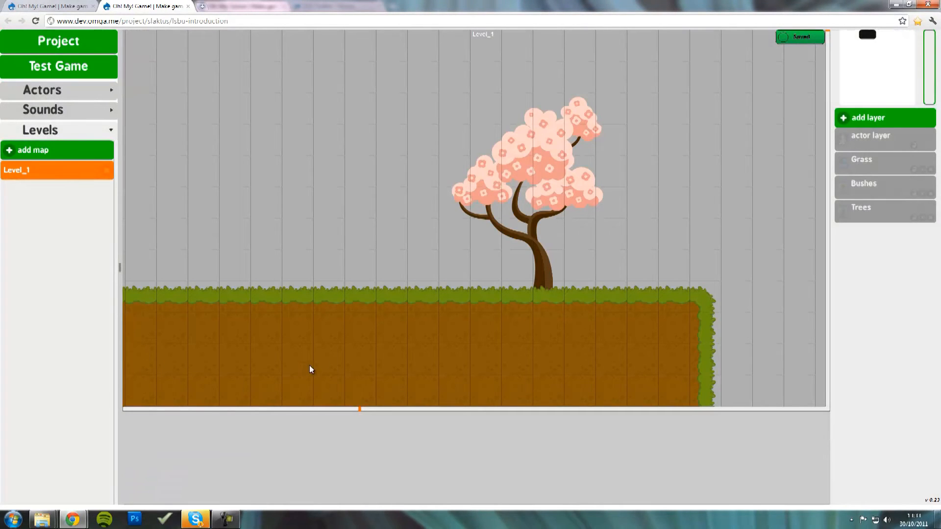
- Reselect the Bushes layer and import bush02 as another prop
left_click(877, 185)
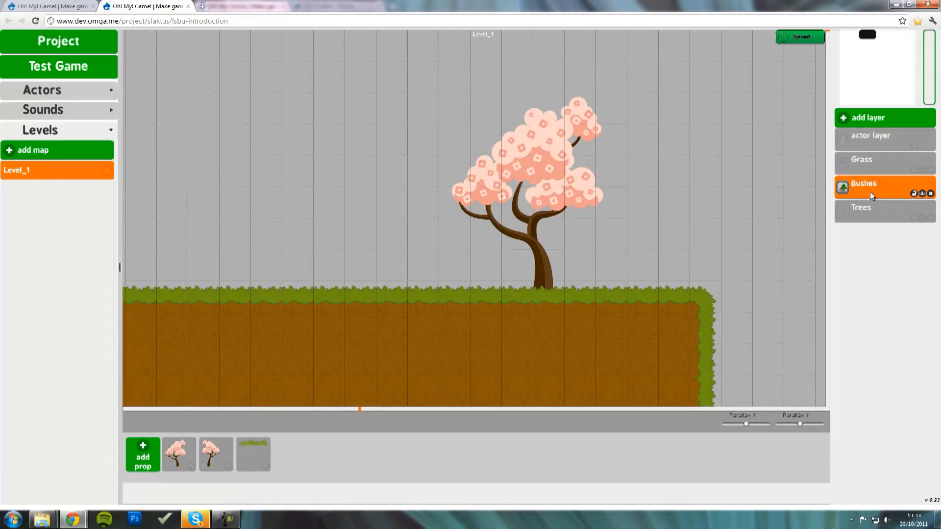
left_click(877, 166)
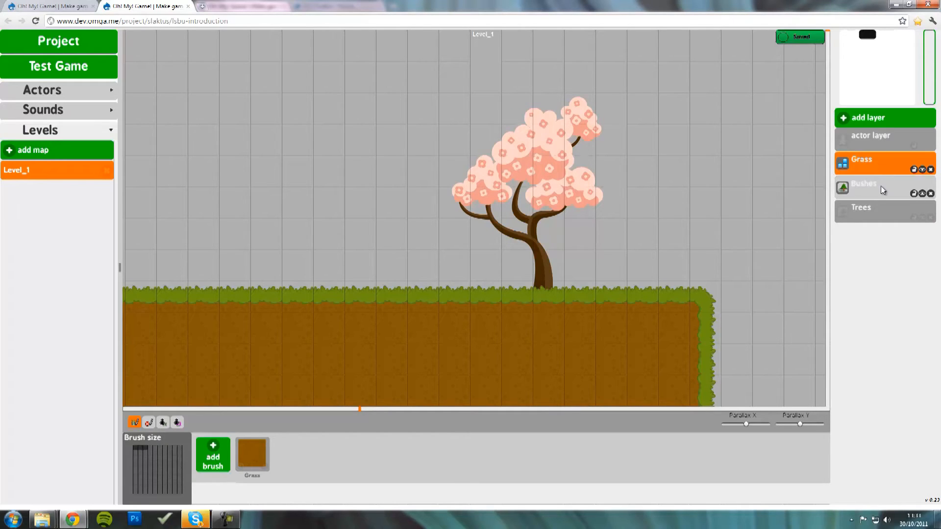
left_click(881, 186)
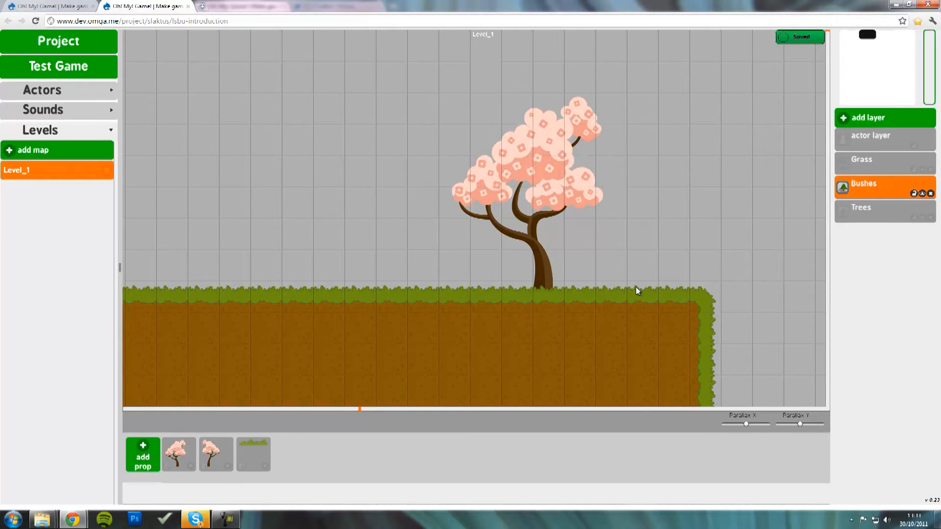
left_click(143, 455)
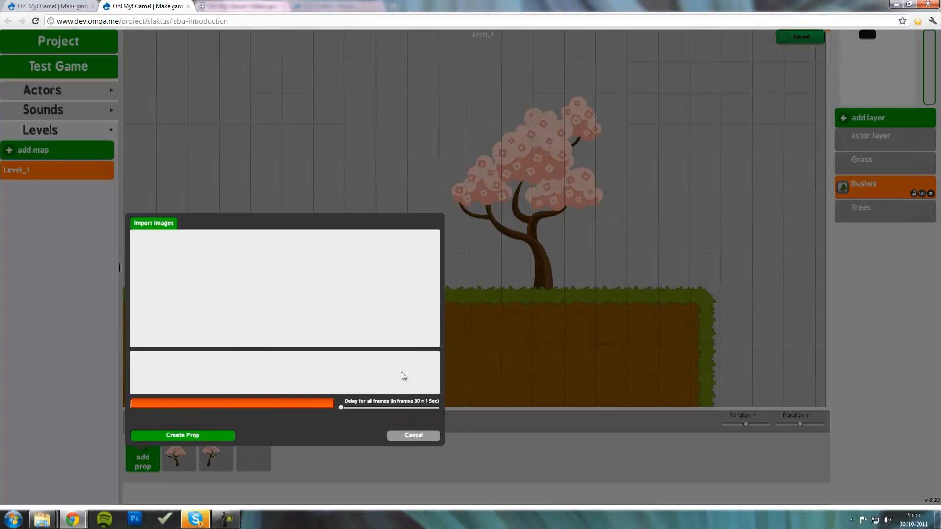
left_click(155, 224)
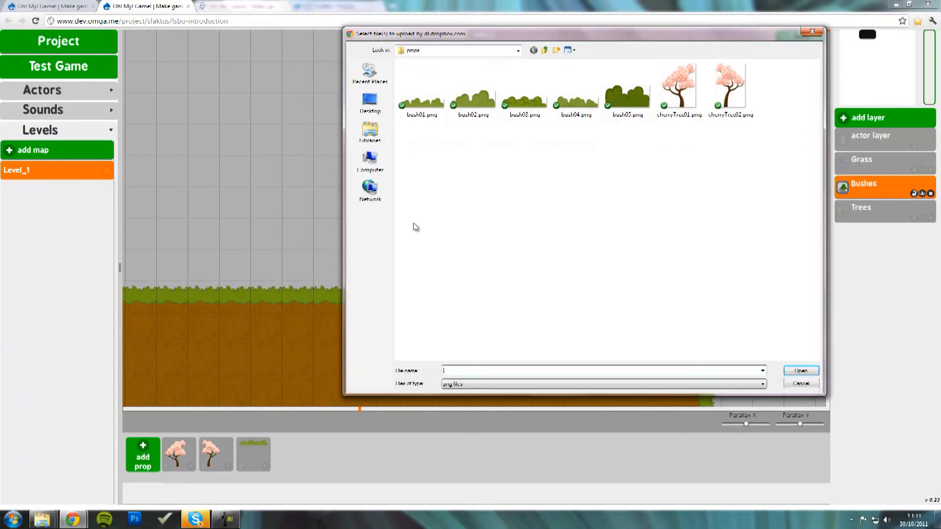
double_click(479, 110)
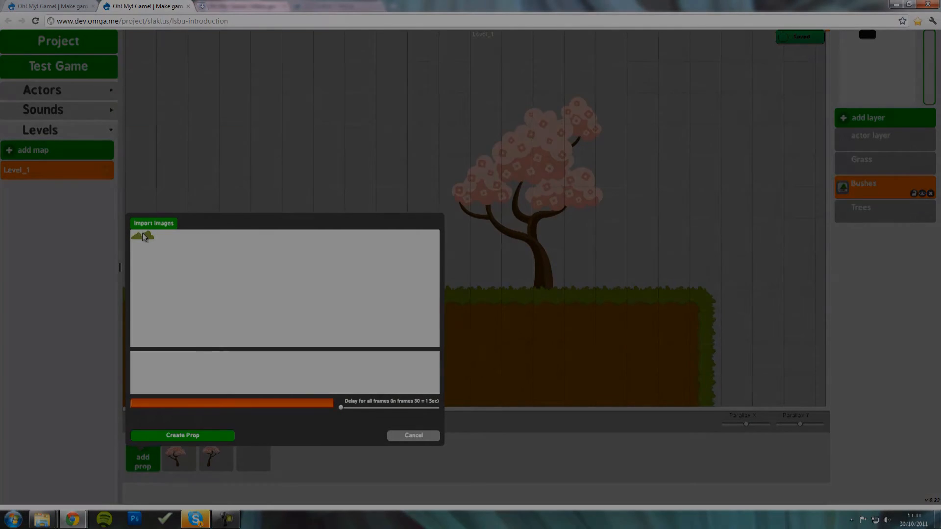
left_click_drag(142, 234, 143, 357)
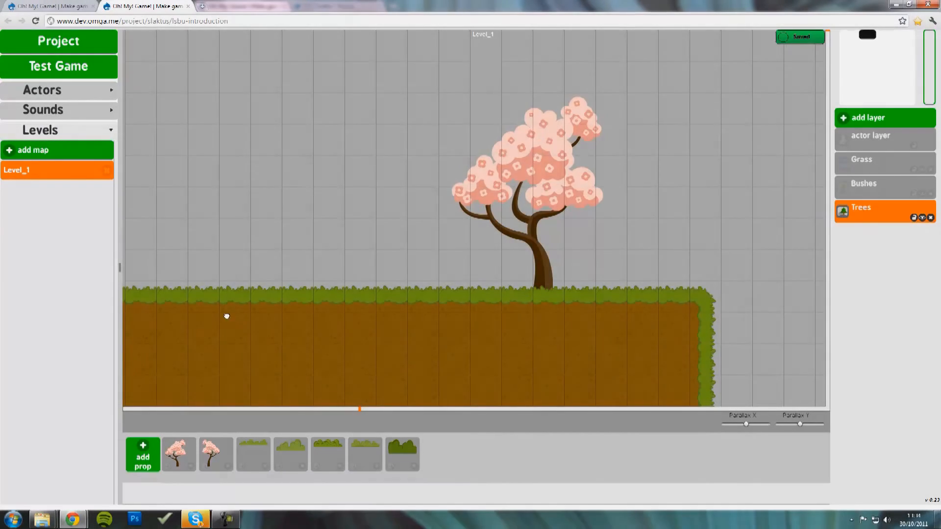
left_click_drag(226, 317, 593, 316)
left_click_drag(216, 285, 619, 283)
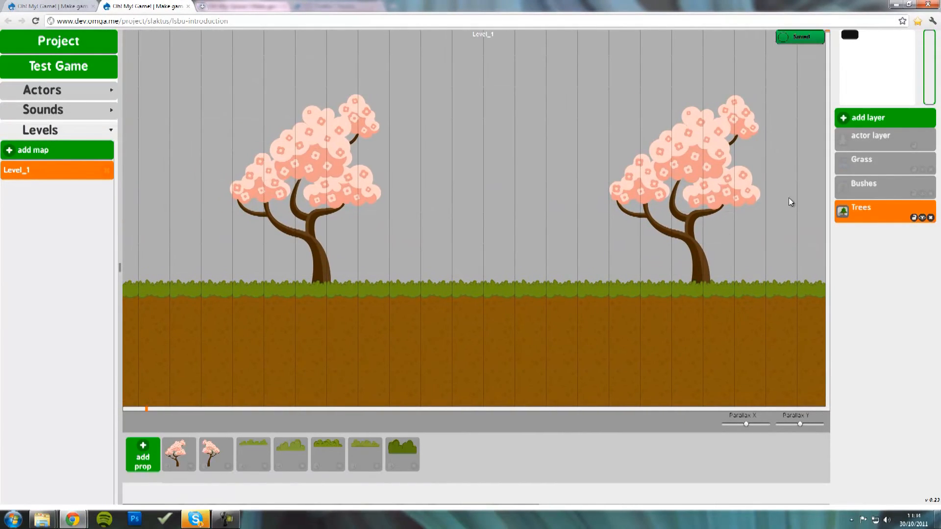
- Place three bushes, including the large dark one, on the ground by the left cherry tree
left_click(877, 189)
left_click_drag(374, 268, 572, 273)
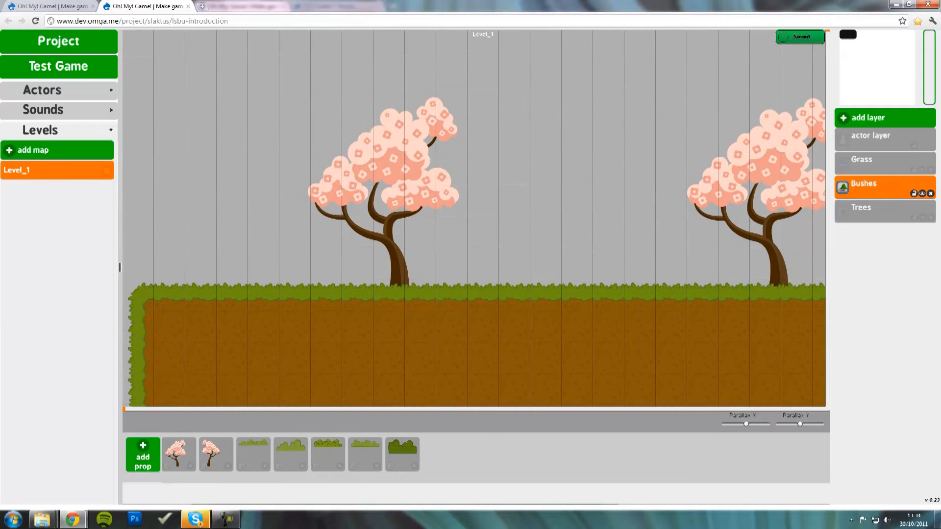
left_click_drag(254, 461, 271, 246)
left_click(306, 257)
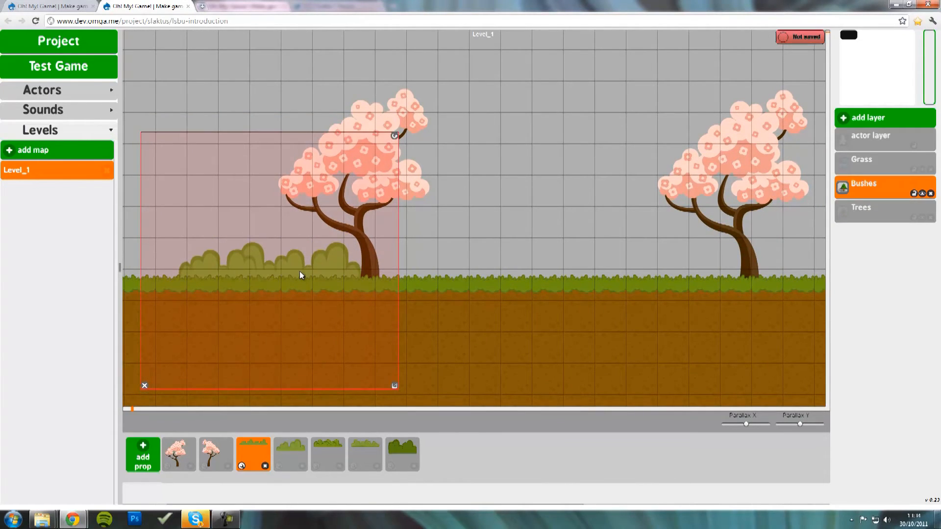
left_click_drag(294, 450, 544, 263)
left_click_drag(403, 452, 490, 297)
left_click(554, 266)
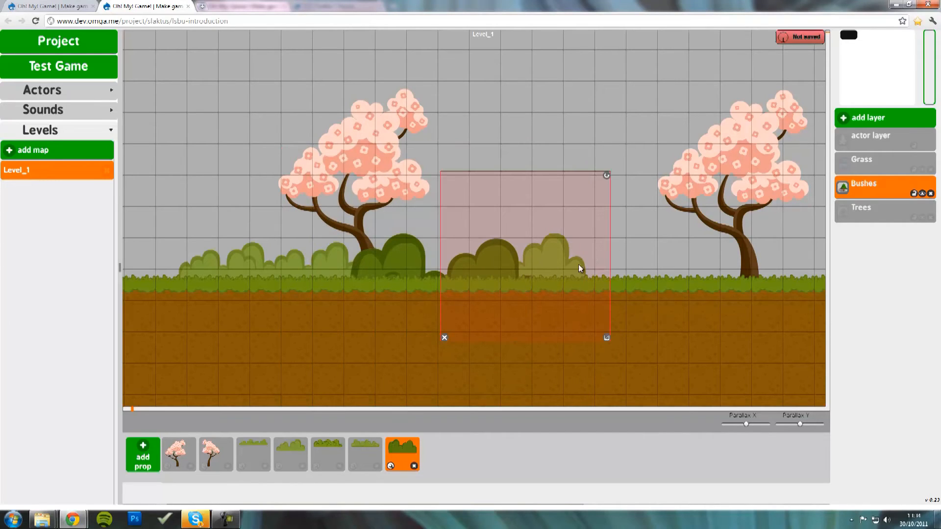
mouse_move(580, 258)
left_mouse_down()
mouse_move(609, 257)
mouse_move(597, 264)
left_mouse_up()
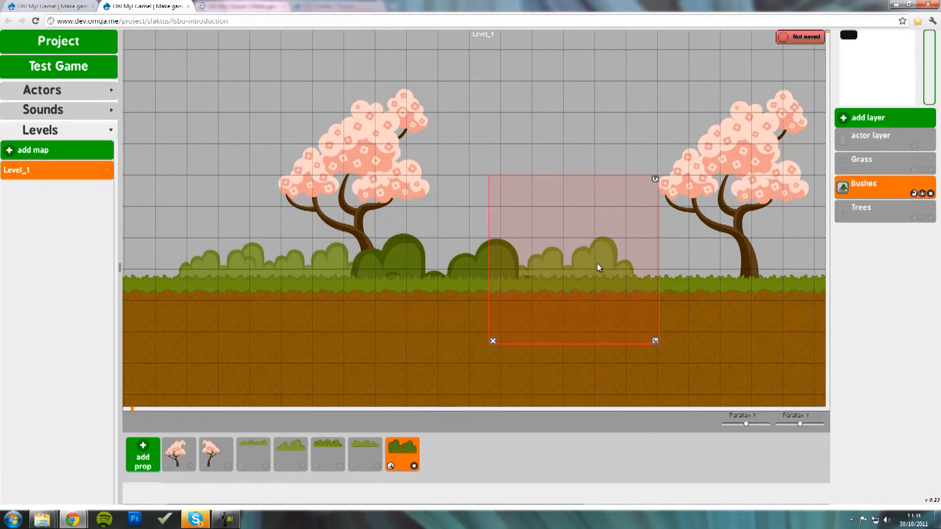
left_click(478, 261)
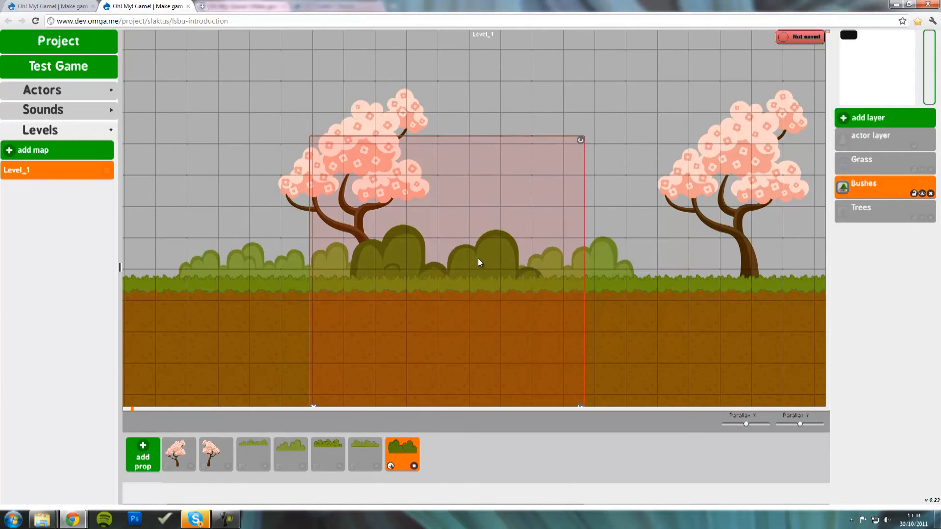
left_click(368, 112)
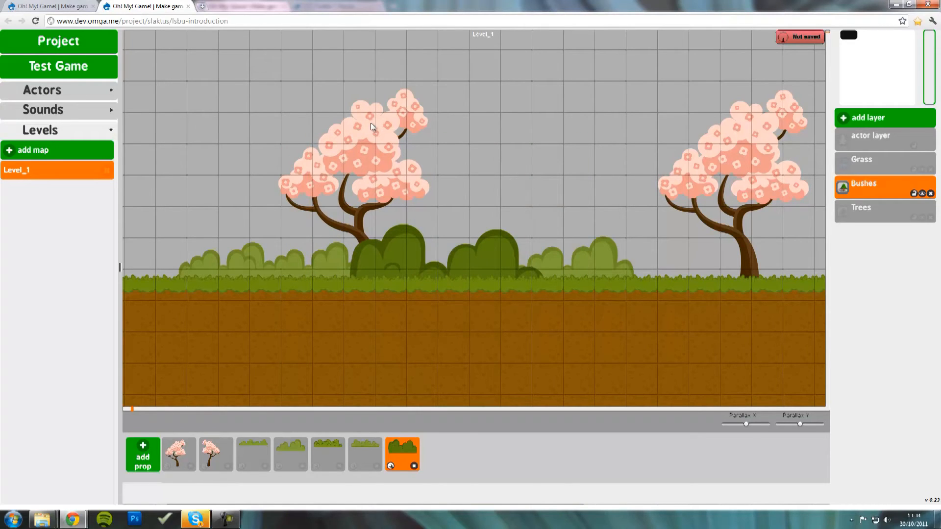
- Raise the left cherry tree slightly on the Trees layer
left_click(861, 207)
left_click(357, 153)
left_click_drag(377, 186, 360, 161)
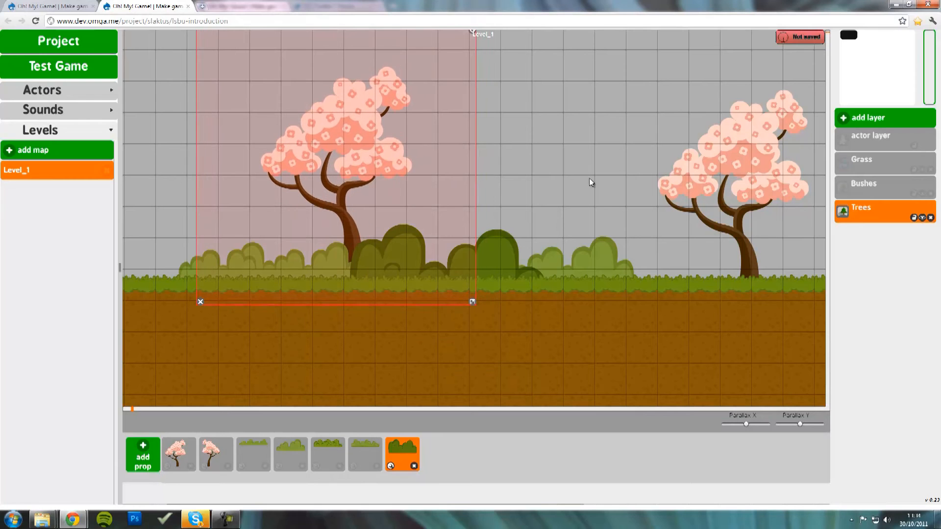
- Add bushes right of the first tree and a dark bush beside the right tree
left_click(868, 182)
left_click_drag(607, 269, 261, 260)
left_click_drag(328, 450, 598, 249)
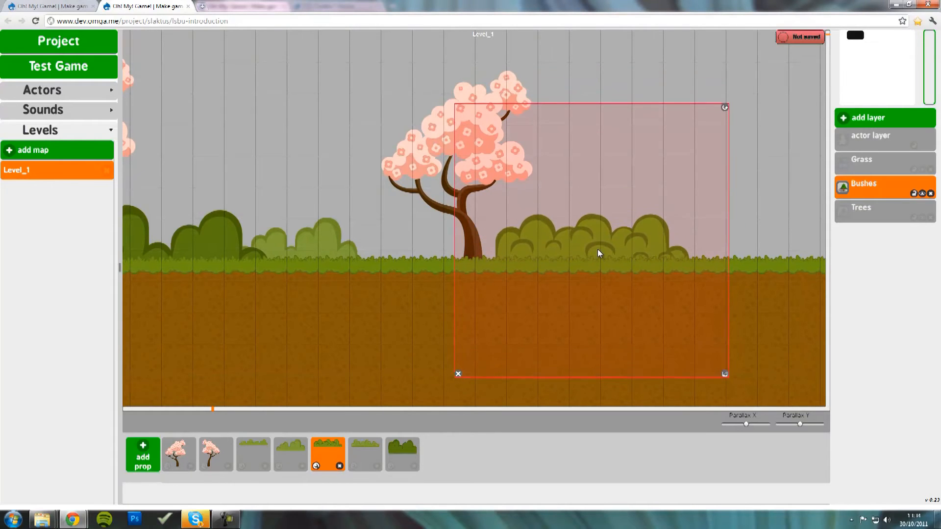
left_click(407, 442)
left_click_drag(619, 315, 275, 309)
left_click_drag(402, 446, 559, 196)
left_click_drag(610, 225, 590, 246)
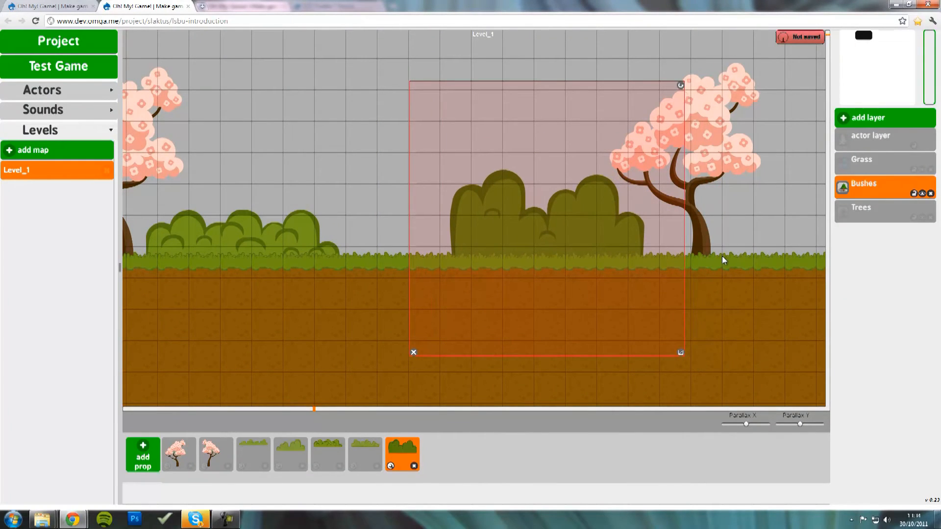
left_click_drag(361, 239, 705, 245)
mouse_move(318, 251)
left_mouse_down()
mouse_move(529, 254)
mouse_move(690, 274)
mouse_move(390, 281)
mouse_move(248, 244)
left_mouse_up()
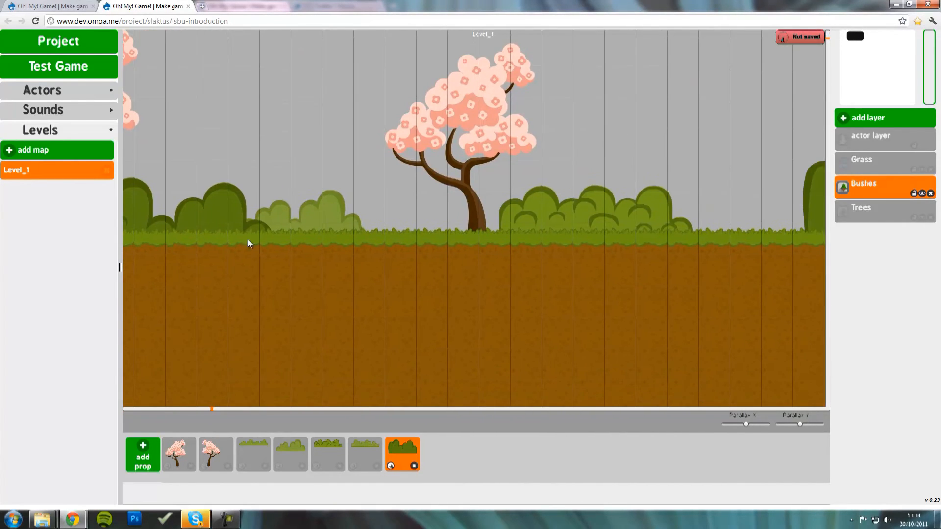
left_click_drag(597, 218, 258, 231)
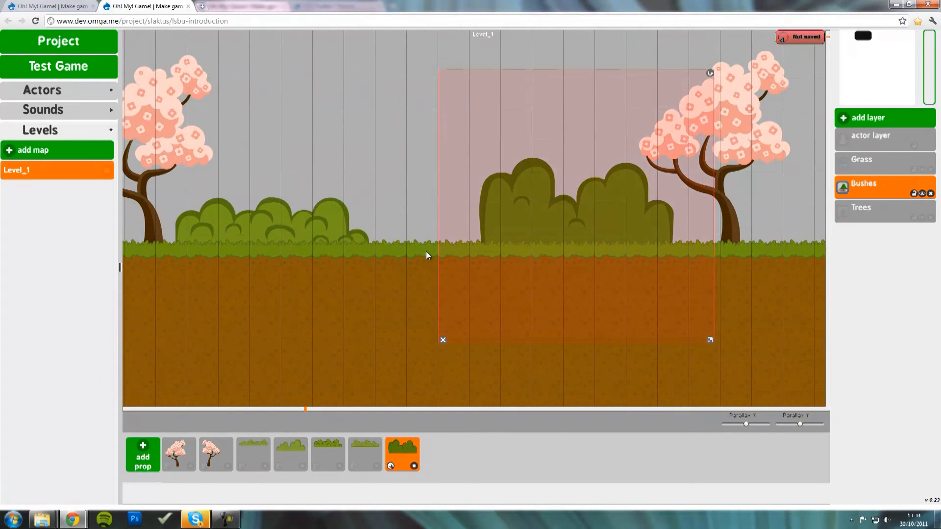
mouse_move(781, 216)
left_mouse_down()
mouse_move(579, 291)
mouse_move(399, 280)
left_mouse_up()
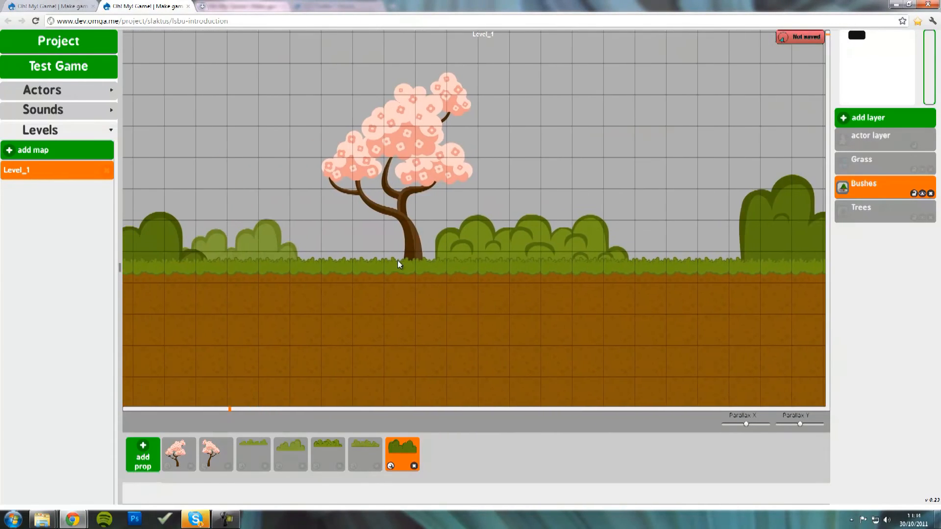
left_click_drag(231, 166, 541, 351)
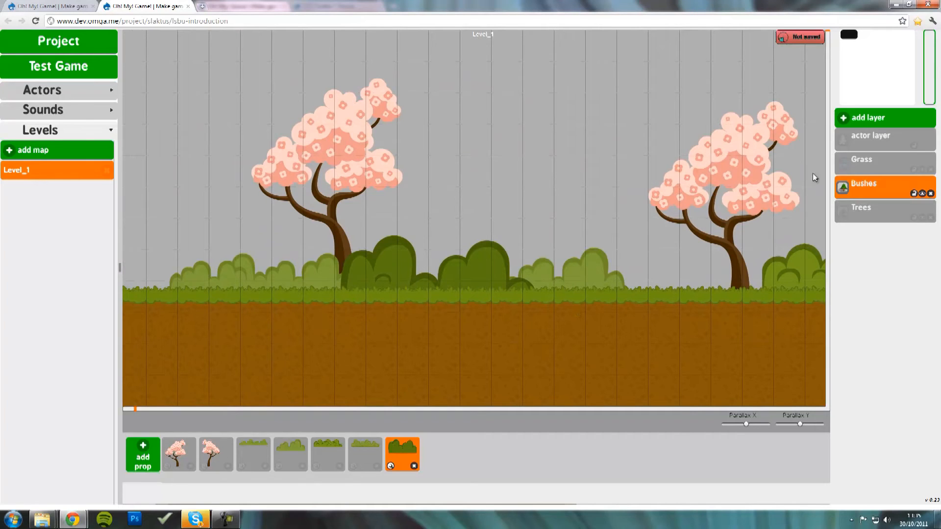
- Add an image layer named Sky using bgSky.png from the backgroundImages folder
left_click(869, 122)
left_click(799, 148)
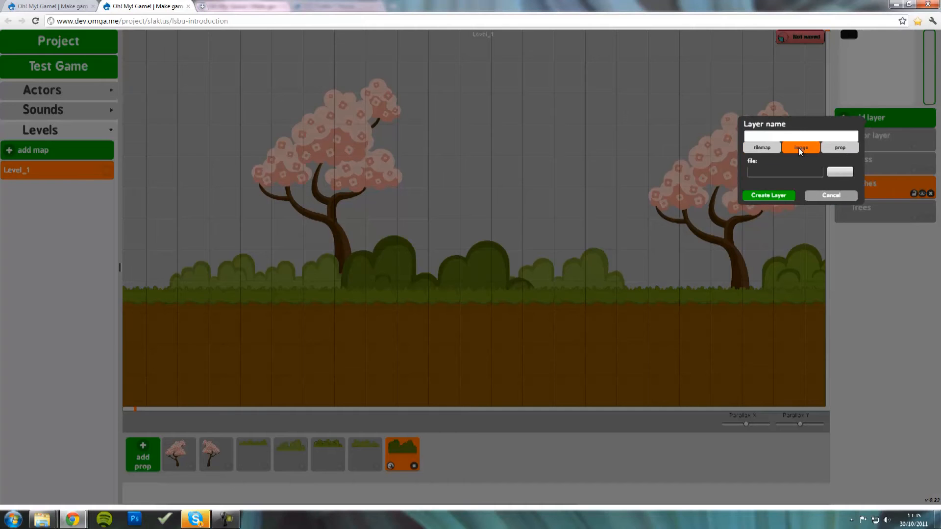
left_click(838, 172)
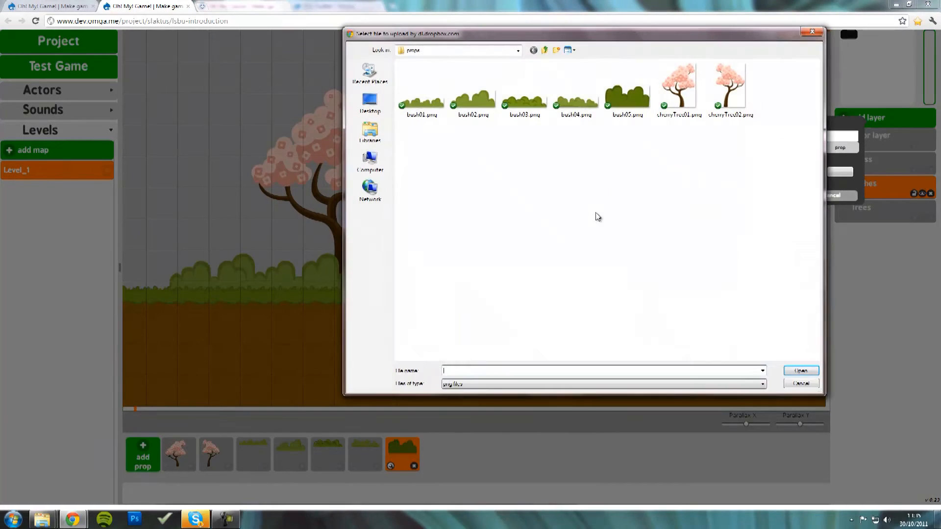
left_click(545, 51)
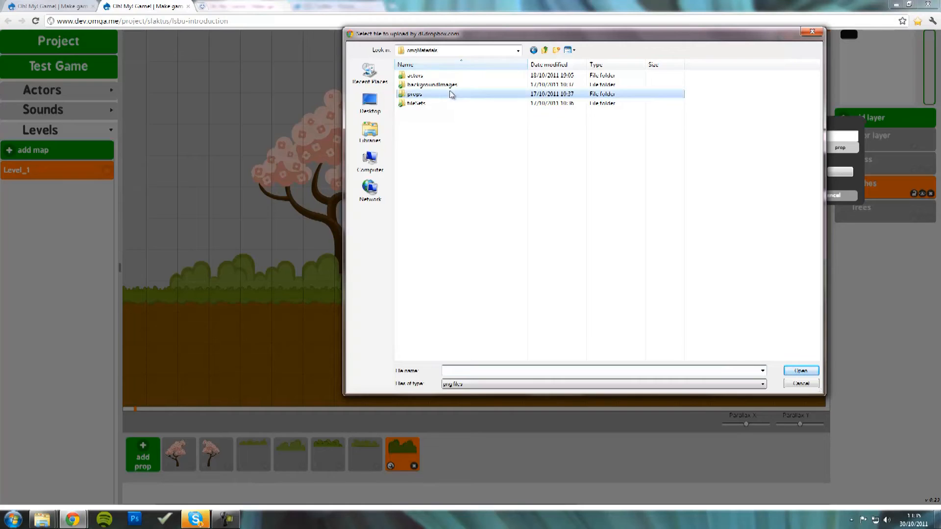
double_click(432, 85)
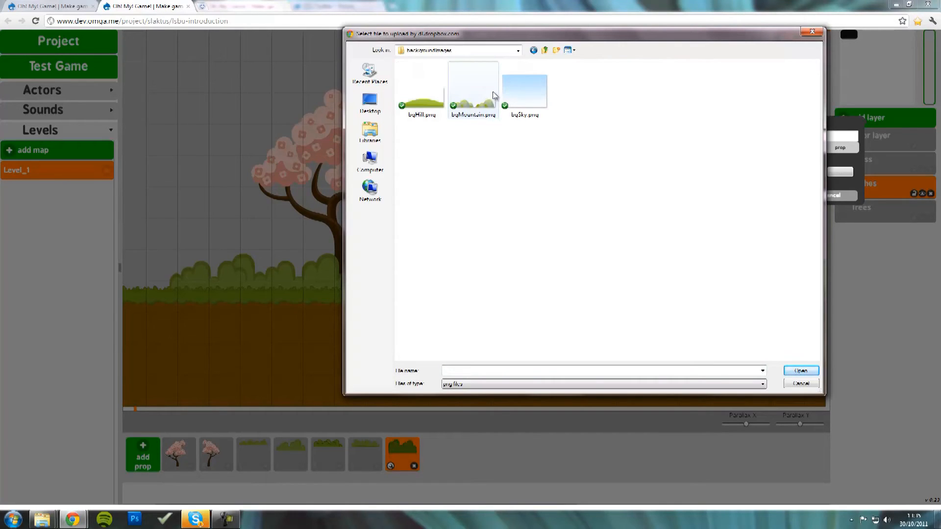
left_click(422, 101)
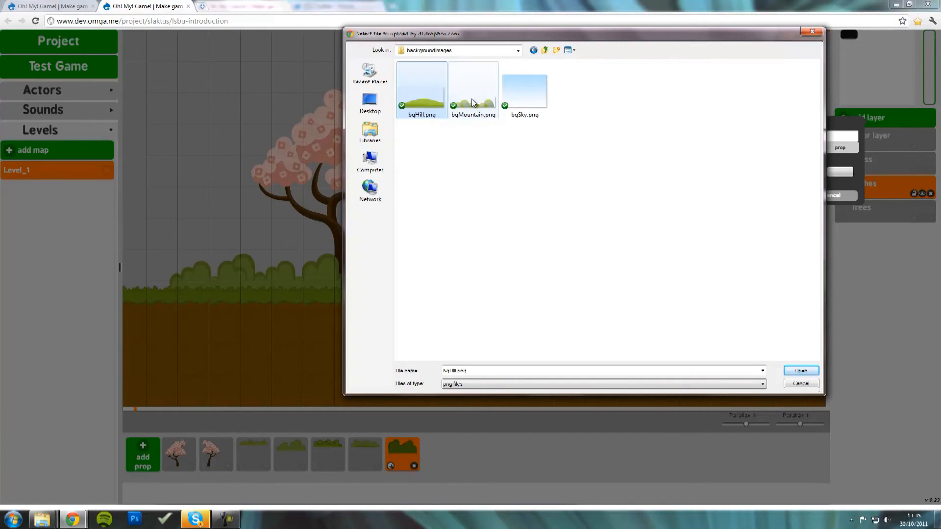
left_click(474, 101)
left_click(522, 101)
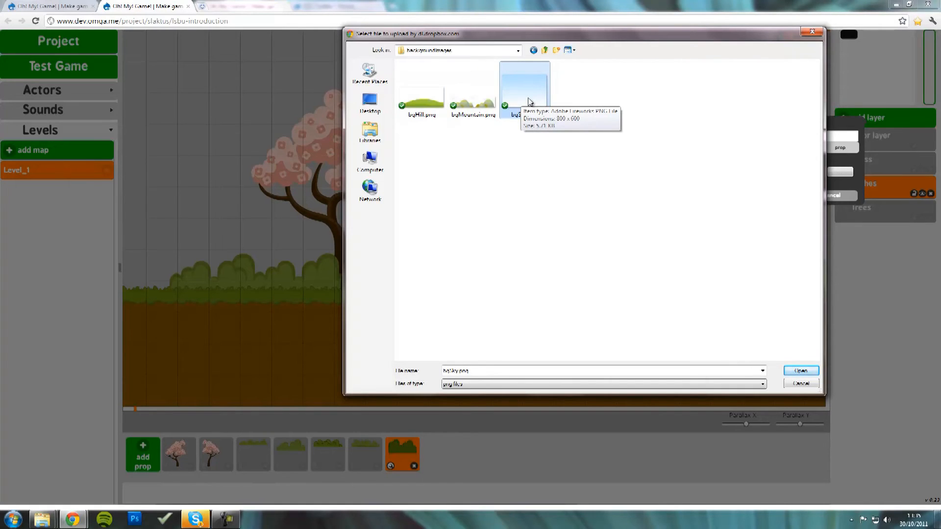
double_click(529, 102)
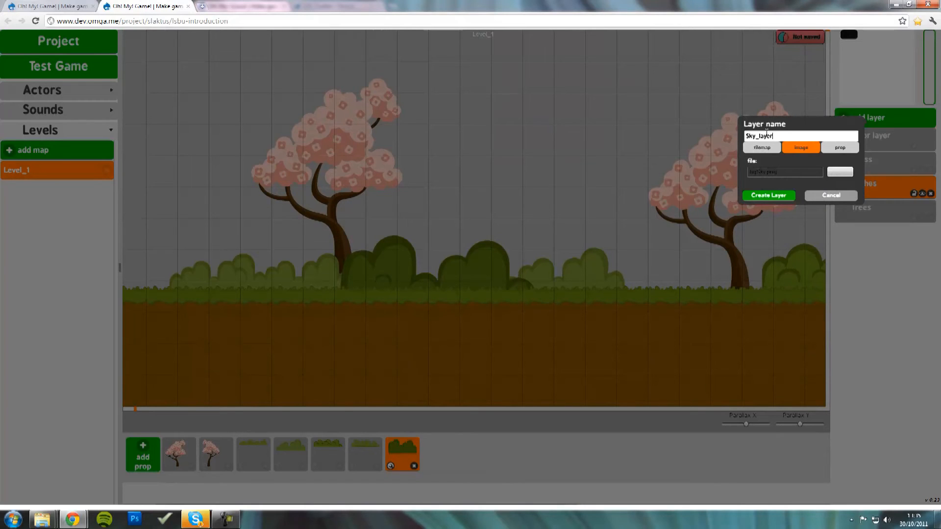
key("BackSpace")
key("BackSpace")
key("BackSpace")
key("BackSpace")
key("BackSpace")
key("BackSpace")
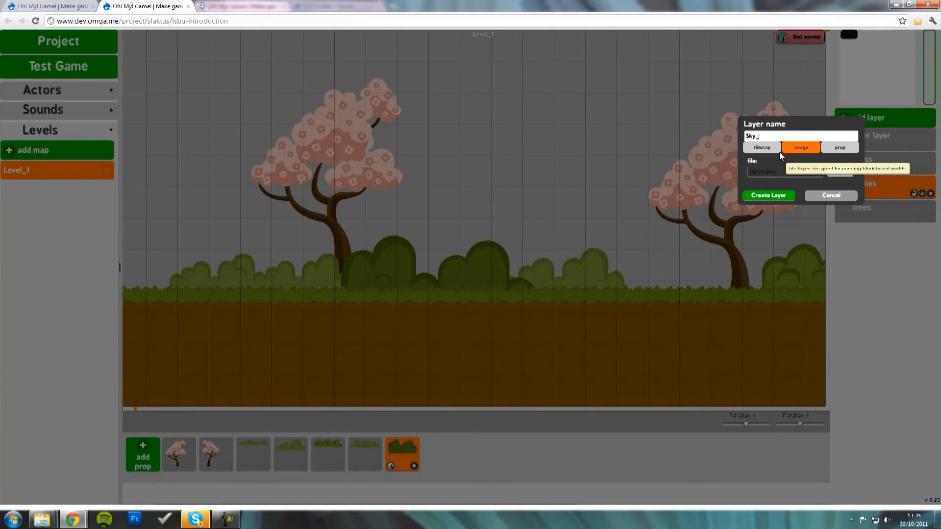
left_click(777, 196)
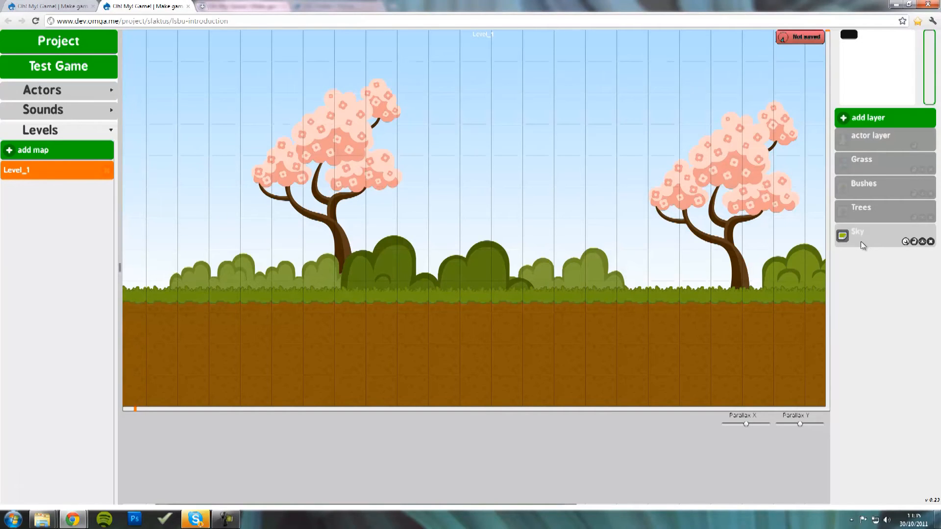
- Select the Sky layer and pan past and below the ground to see the sky tiling
left_click(863, 240)
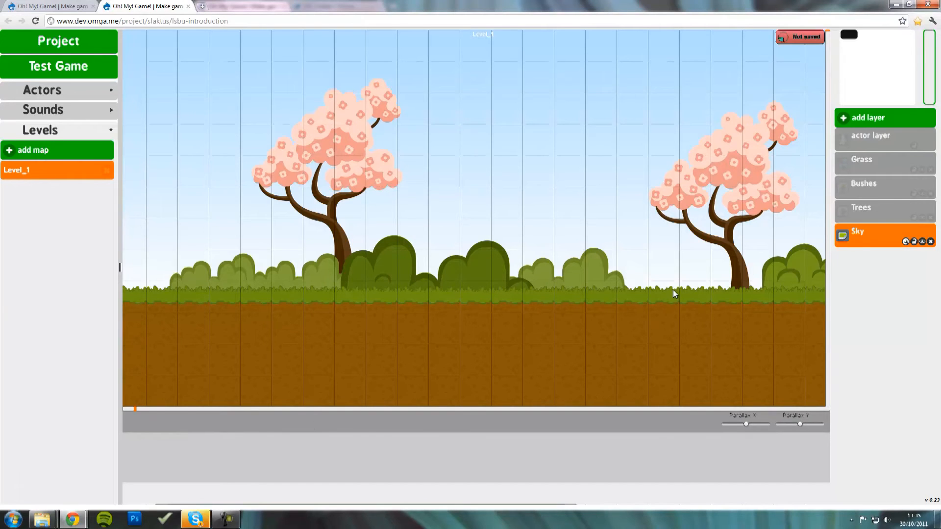
left_click_drag(660, 243, 328, 267)
left_click_drag(673, 305, 374, 274)
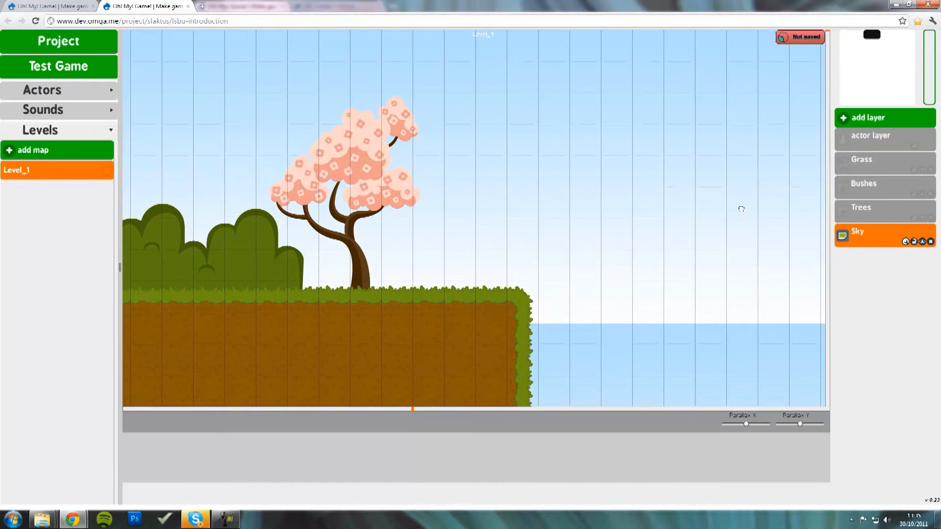
left_click_drag(740, 207, 520, 226)
left_click_drag(389, 212, 640, 205)
left_click_drag(690, 190, 393, 333)
left_click_drag(260, 195, 142, 236)
left_click_drag(632, 221, 249, 265)
left_click_drag(412, 340, 439, 73)
left_click_drag(477, 302, 460, 107)
left_click_drag(450, 282, 492, 498)
left_click_drag(478, 127, 532, 261)
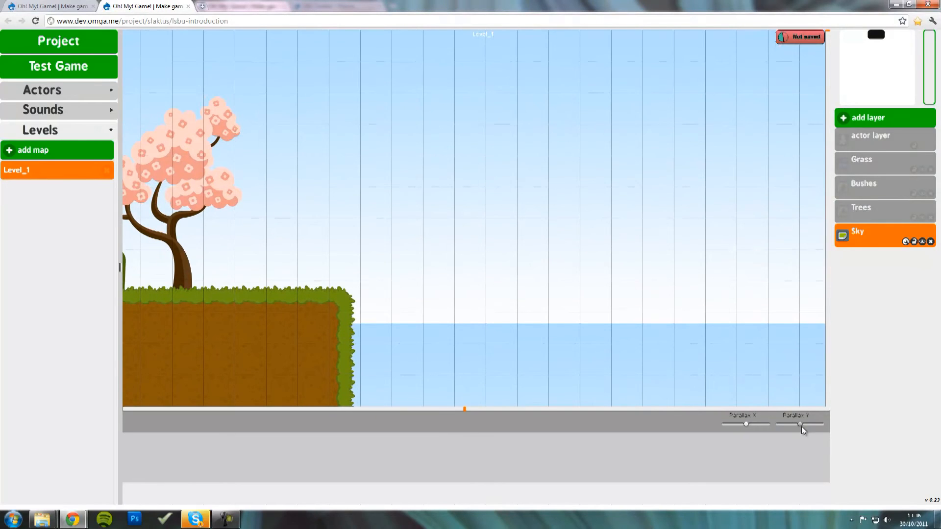
- Pan up and down to check how the sky shifts vertically
left_click_drag(614, 380, 645, 311)
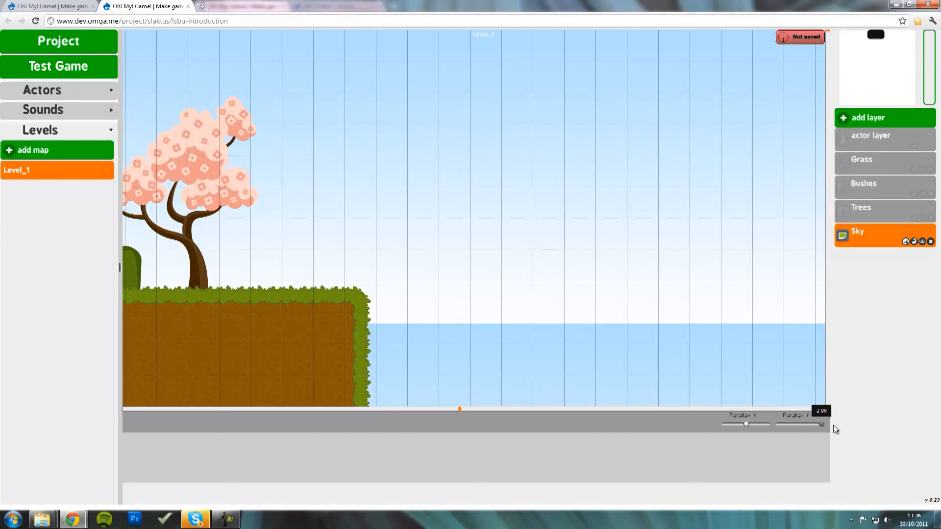
left_click_drag(669, 375, 589, 403)
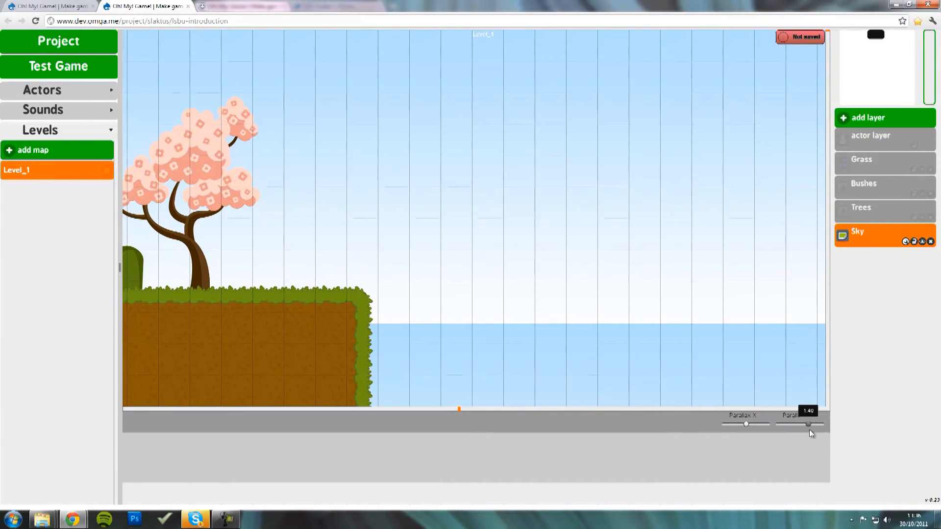
left_click_drag(683, 353, 541, 94)
left_click_drag(563, 335, 562, 453)
- Set the Sky layer's Parallax Y to 0.00 and pan across the level to confirm
left_click_drag(800, 429, 777, 429)
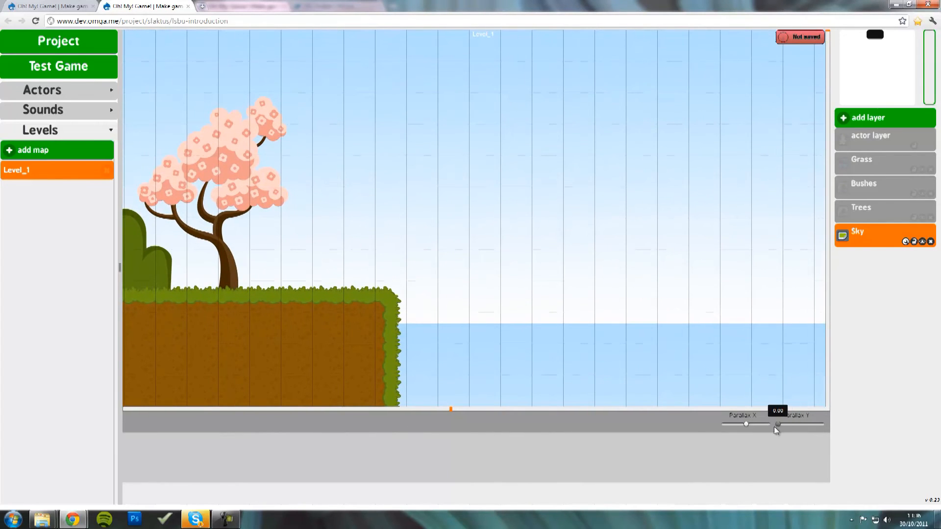
left_click_drag(613, 367, 603, 426)
left_click_drag(400, 324, 938, 332)
left_click_drag(387, 294, 335, 255)
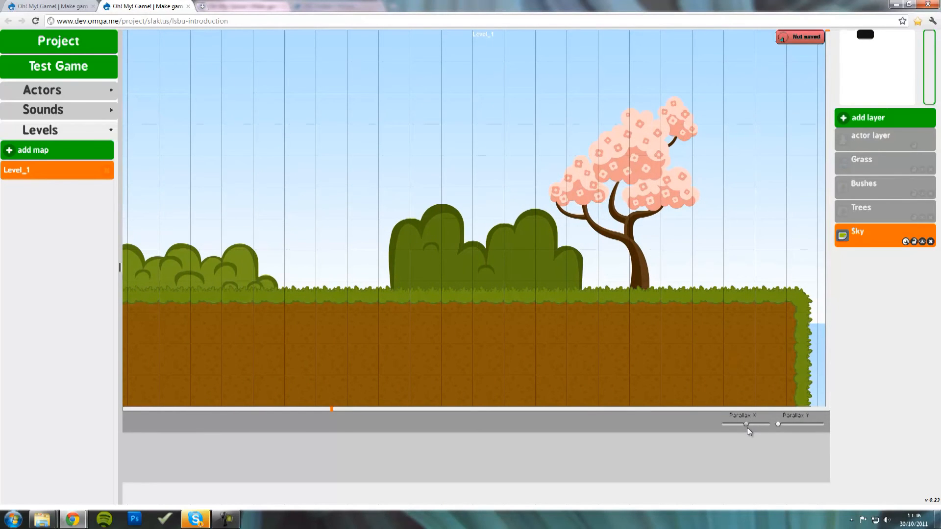
left_click_drag(619, 246, 804, 309)
left_click_drag(260, 237, 399, 260)
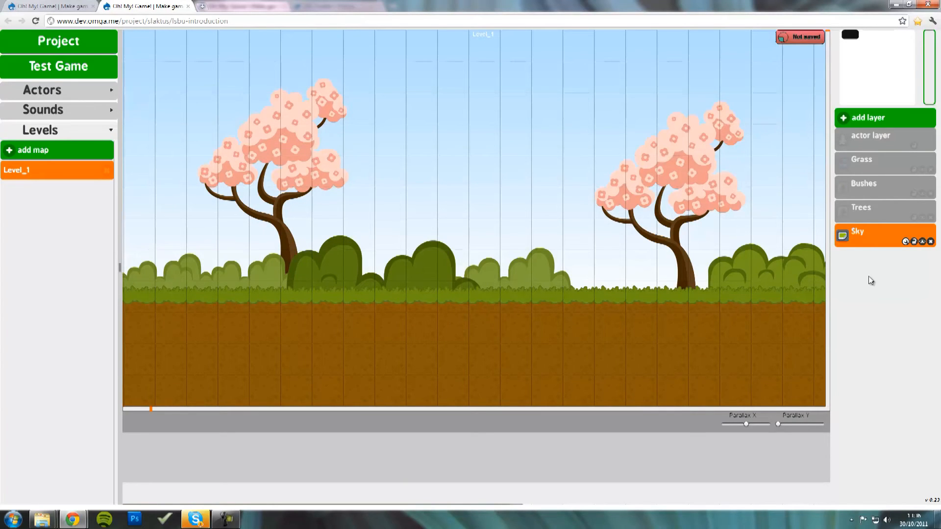
- Create a 'Mountains' image layer from bgMountain.png and drag it above Sky
left_click(875, 123)
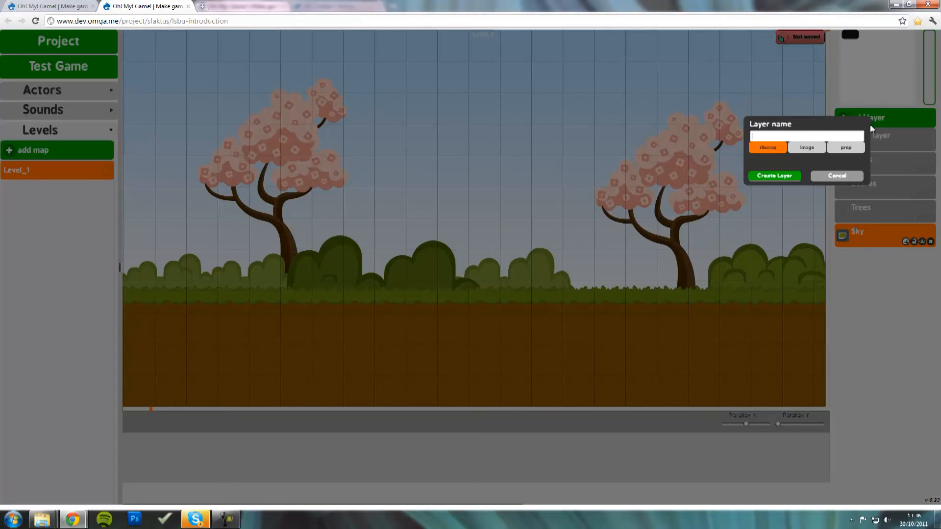
left_click(809, 148)
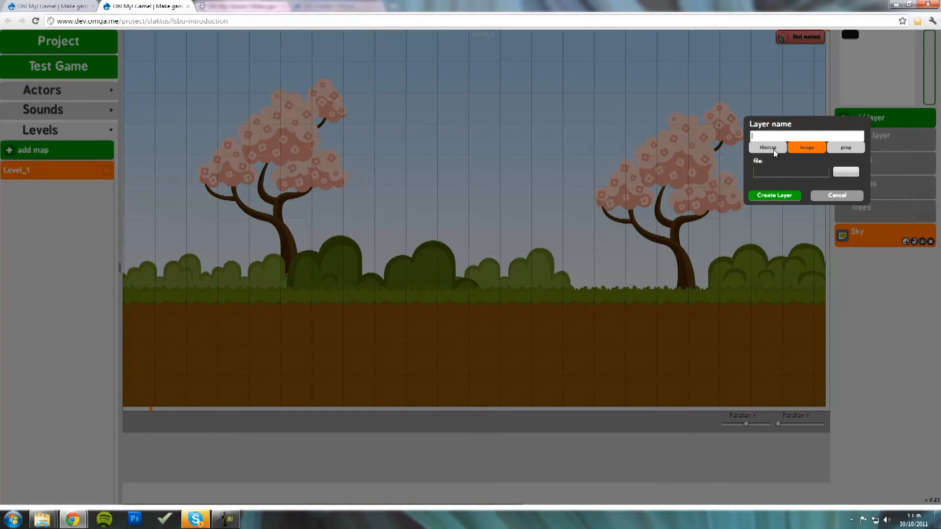
left_click(847, 172)
double_click(478, 109)
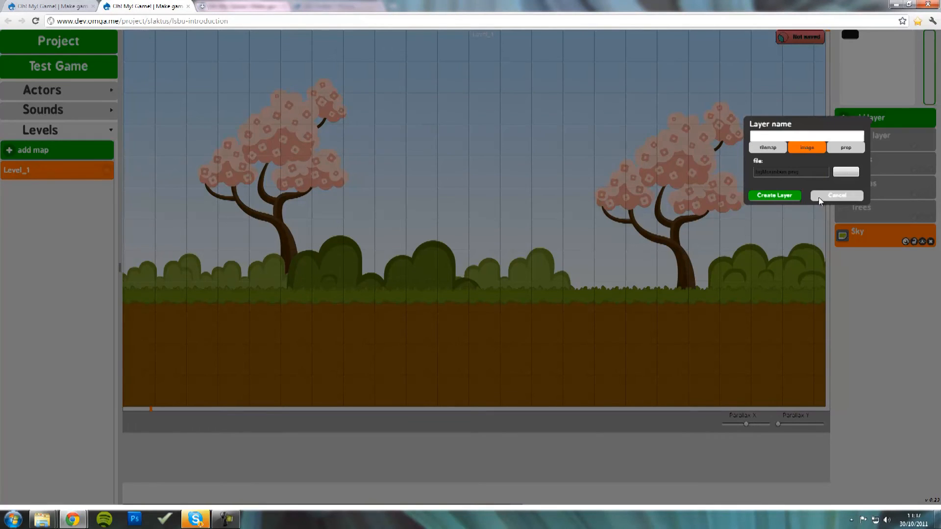
left_click(782, 198)
left_click(787, 137)
type("Mountains")
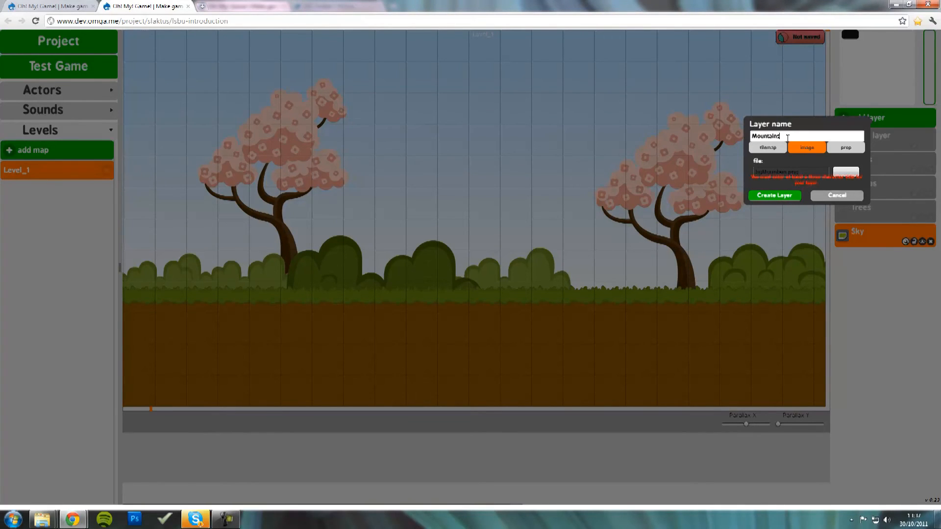
left_click(790, 194)
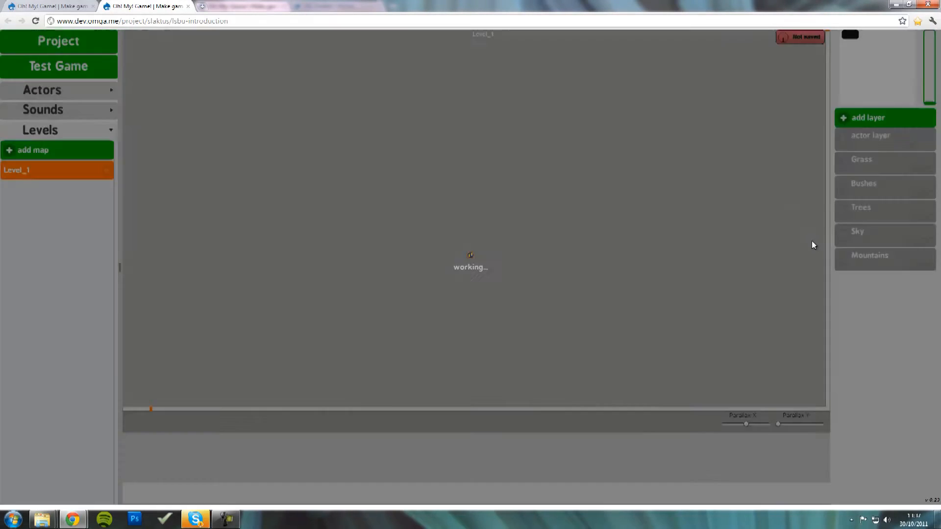
left_click_drag(871, 266, 872, 234)
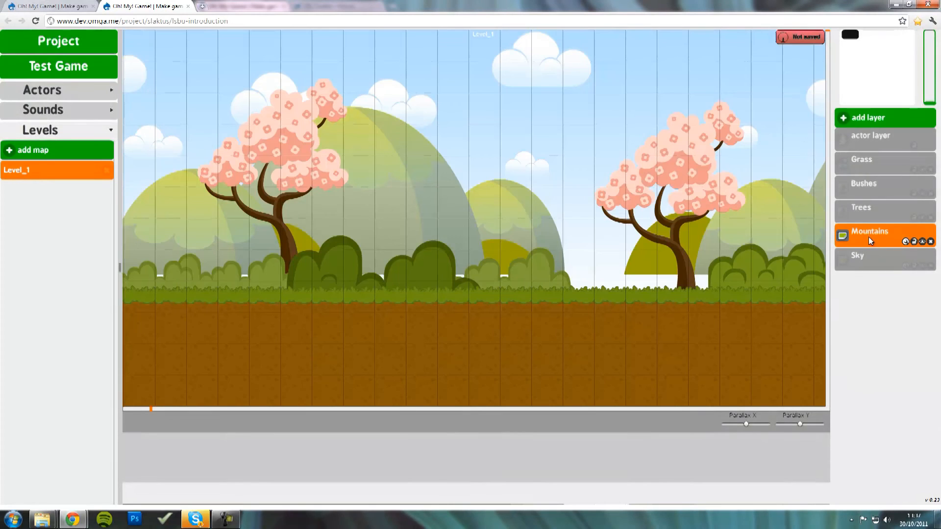
- Set the Mountains layer's Parallax Y to 0.00 and preview by panning
mouse_move(711, 227)
left_mouse_down()
mouse_move(591, 253)
mouse_move(792, 256)
mouse_move(868, 274)
left_mouse_up()
left_click_drag(799, 427, 786, 428)
mouse_move(731, 288)
left_mouse_down()
mouse_move(618, 294)
mouse_move(604, 282)
mouse_move(613, 270)
mouse_move(557, 275)
mouse_move(634, 287)
mouse_move(531, 339)
mouse_move(537, 106)
mouse_move(495, 445)
left_mouse_up()
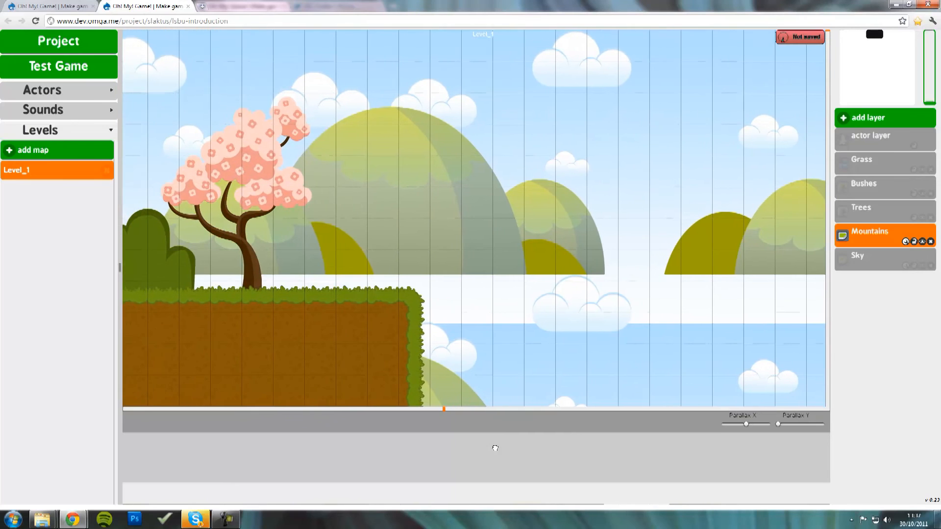
left_click_drag(360, 263, 596, 239)
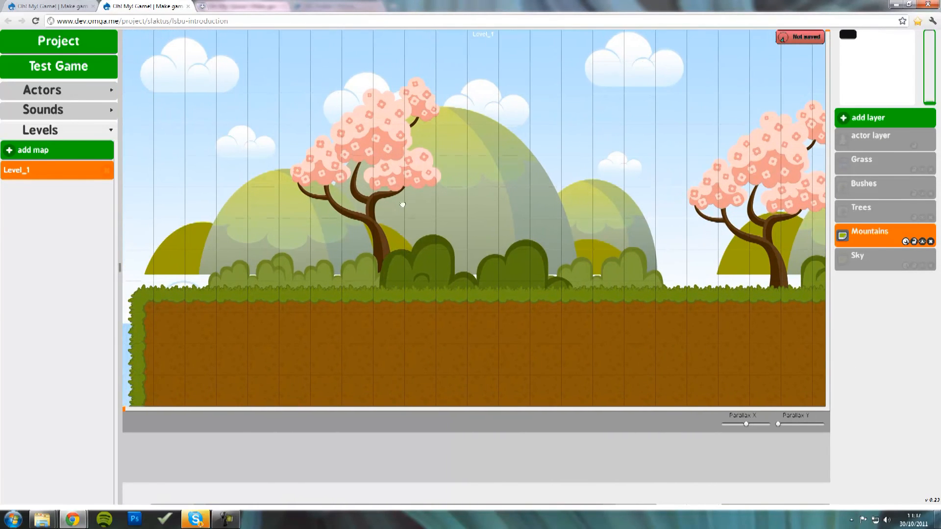
mouse_move(657, 240)
left_mouse_down()
mouse_move(454, 281)
mouse_move(436, 310)
mouse_move(446, 277)
left_mouse_up()
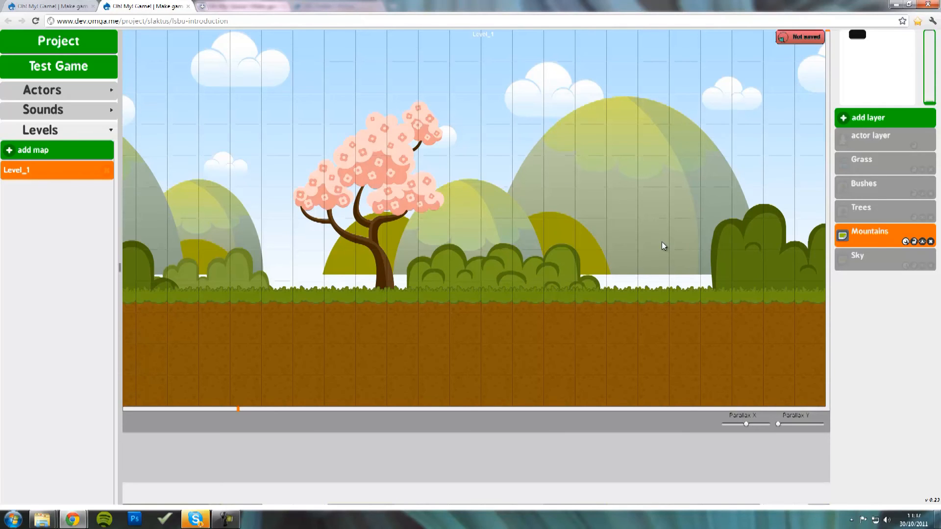
- Set the Mountains layer's Parallax X to 0.30 and pan across the level to check
left_click_drag(746, 425, 728, 424)
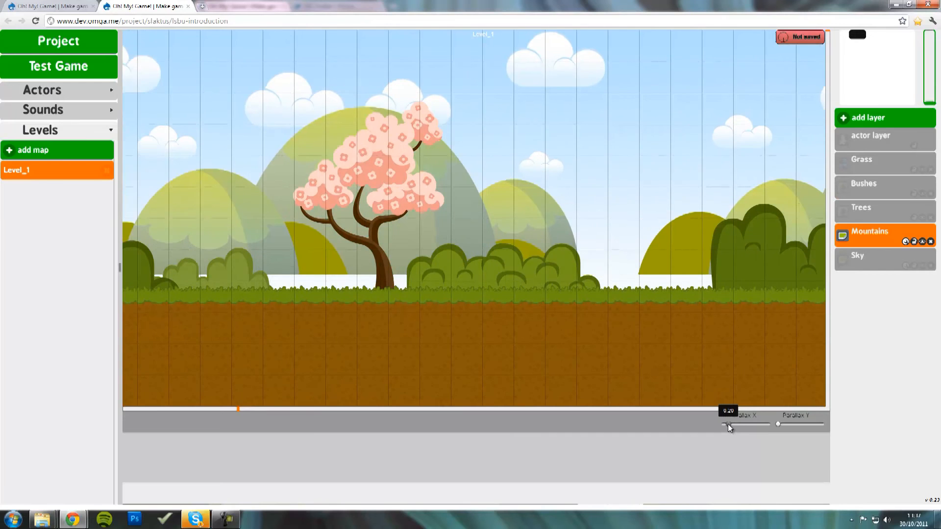
left_click_drag(712, 251, 365, 294)
left_click_drag(645, 248, 410, 283)
left_click_drag(293, 226, 525, 292)
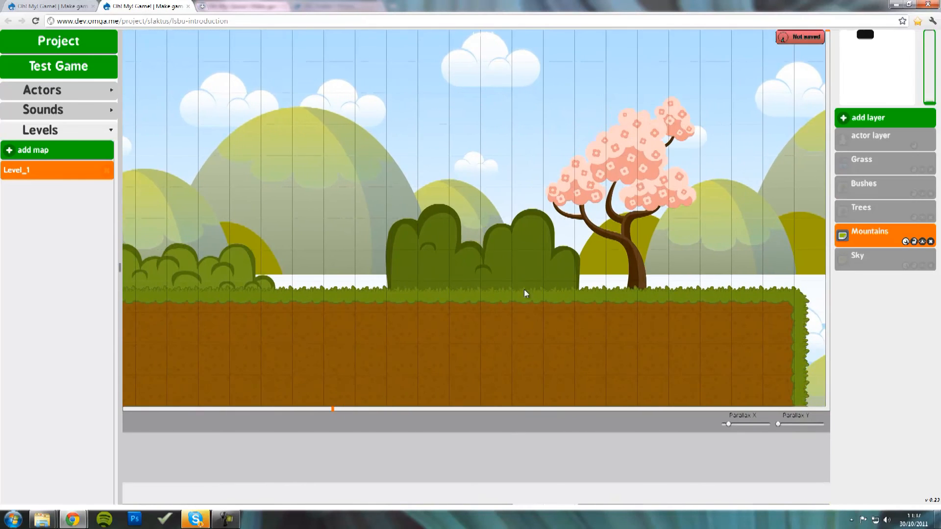
left_click_drag(263, 237, 782, 197)
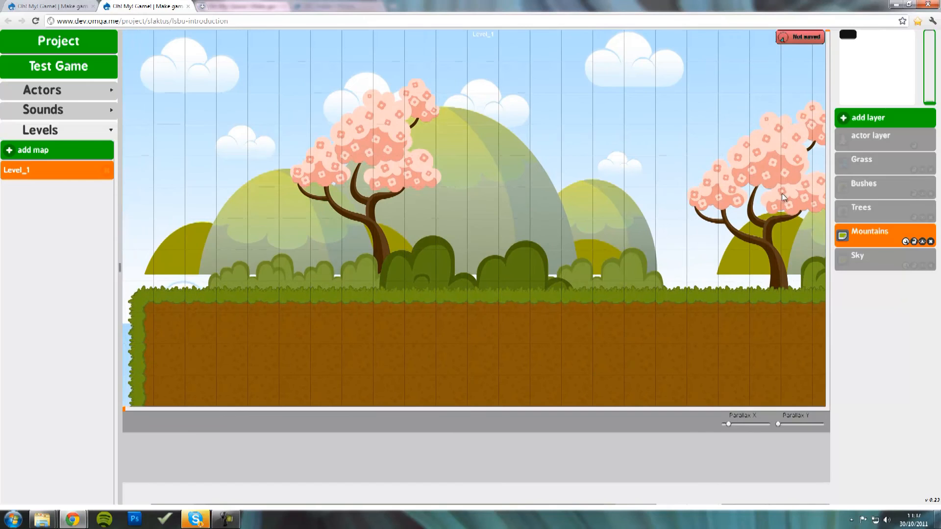
- Create a 'Hills' image layer from bgHill.png and place it between Trees and Mountains
left_click(883, 121)
left_click(815, 146)
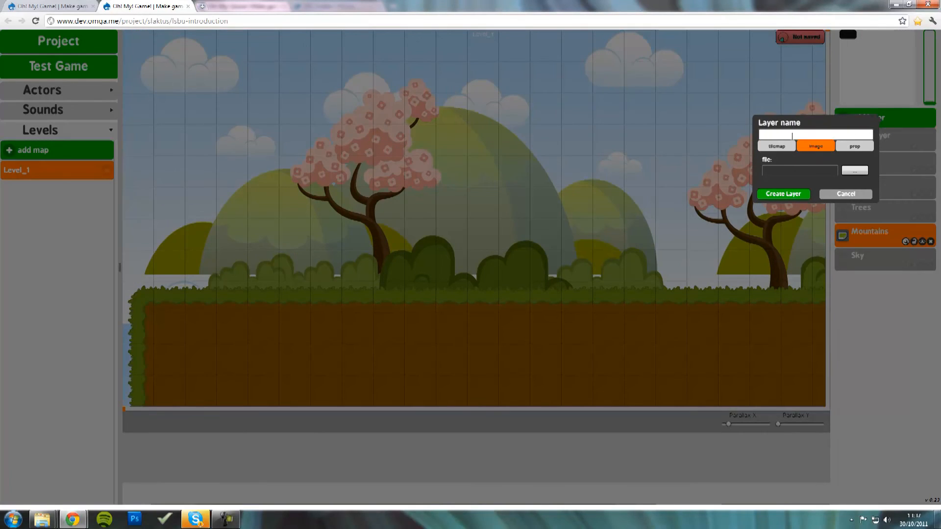
type("Hills")
left_click(854, 171)
double_click(417, 110)
left_click(790, 194)
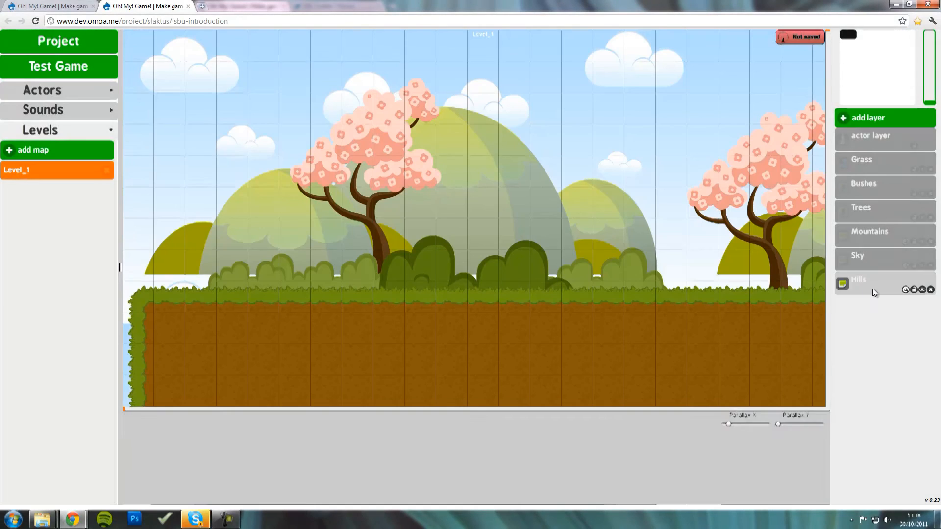
left_click_drag(875, 285, 877, 218)
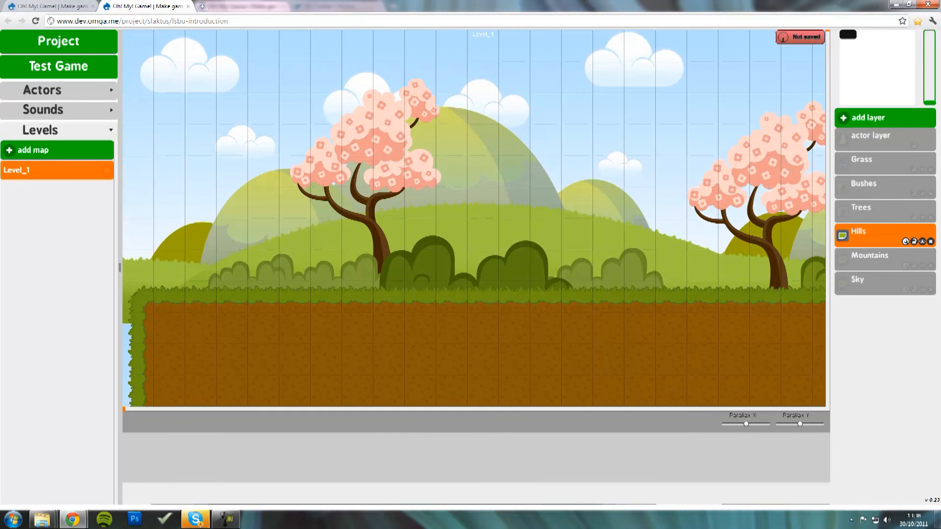
- Set the Hills layer's Parallax X to 0.40 and pan across the level to preview
mouse_move(691, 283)
left_mouse_down()
mouse_move(388, 338)
mouse_move(566, 346)
mouse_move(666, 372)
left_mouse_up()
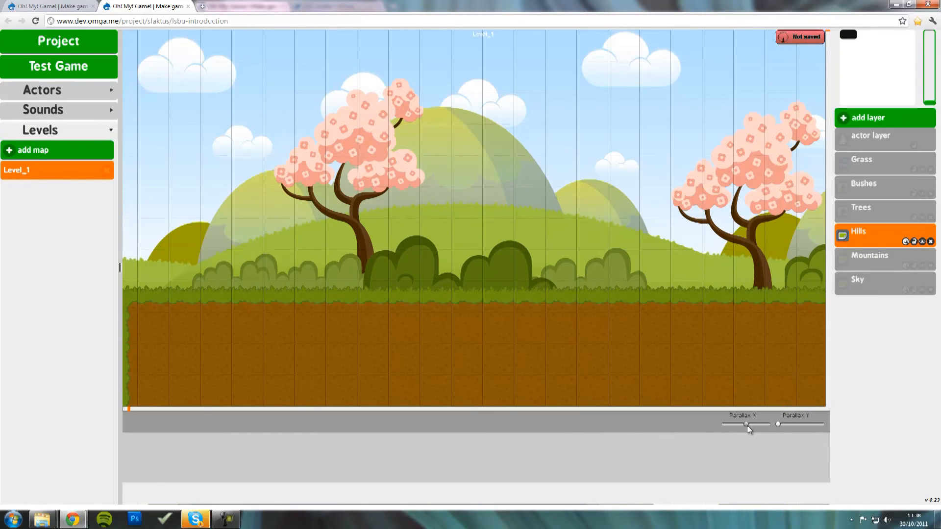
left_click_drag(747, 425, 734, 428)
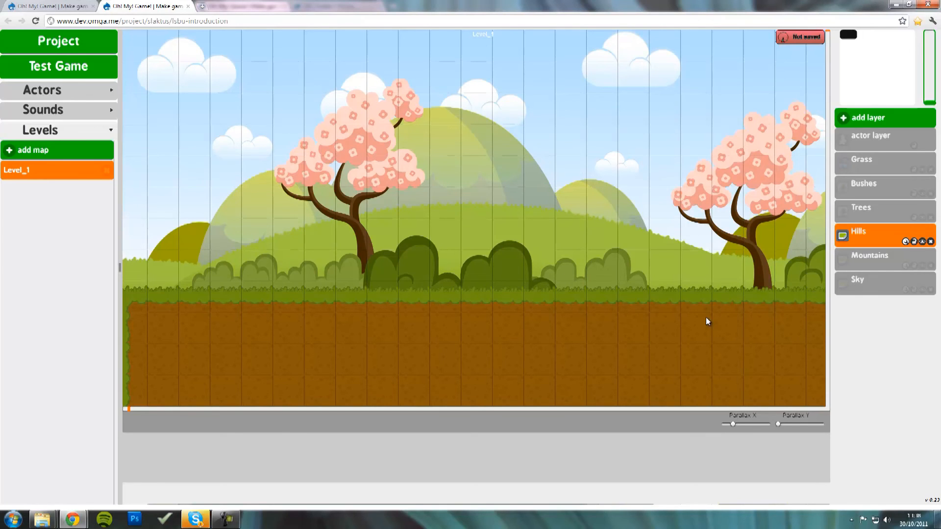
left_click_drag(668, 314, 316, 307)
left_click_drag(596, 244, 364, 286)
left_click_drag(657, 216, 403, 247)
left_click_drag(196, 294, 590, 311)
left_click_drag(285, 316, 684, 325)
left_click_drag(353, 307, 608, 332)
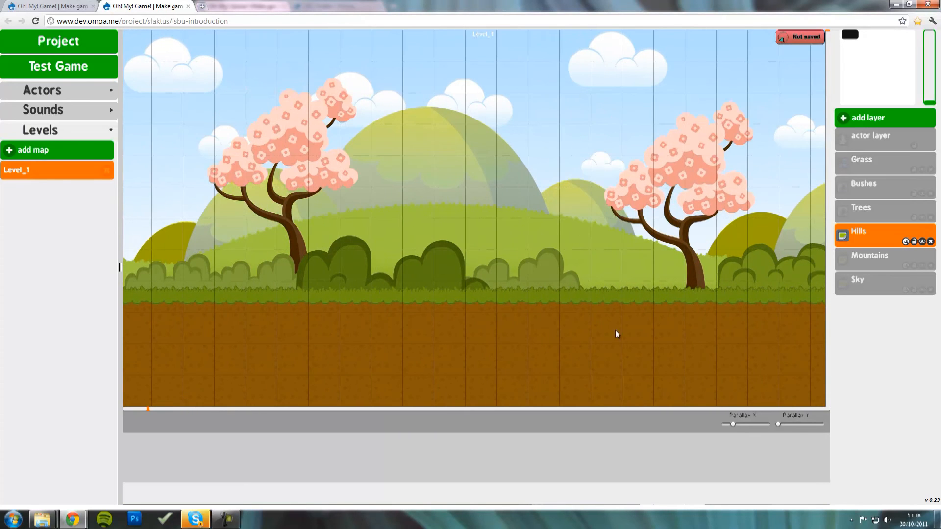
- Lower the Trees layer's Parallax X to 0.90
left_click(884, 208)
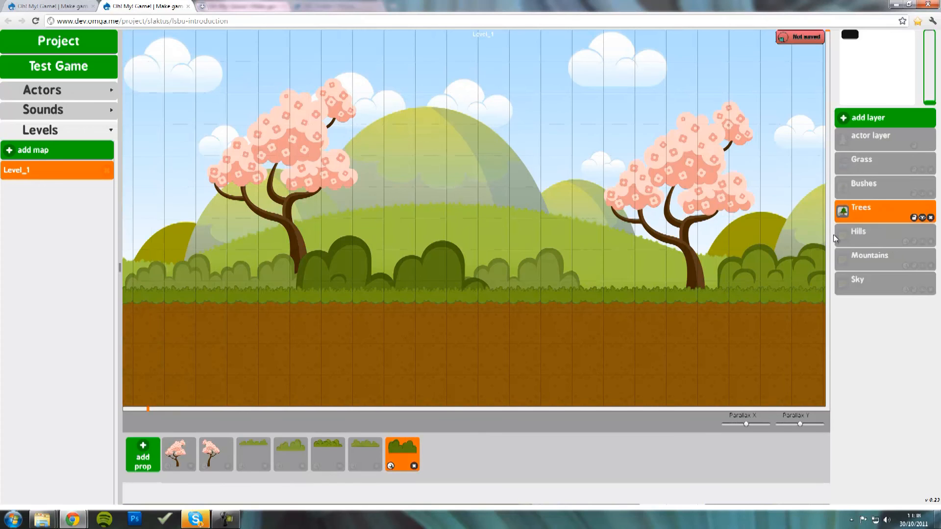
left_click_drag(745, 424, 741, 425)
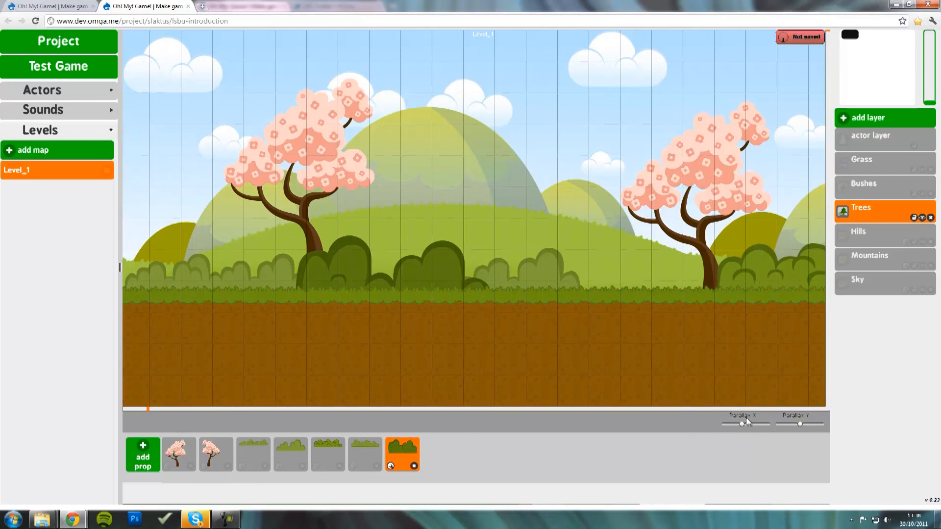
left_click_drag(743, 424, 741, 424)
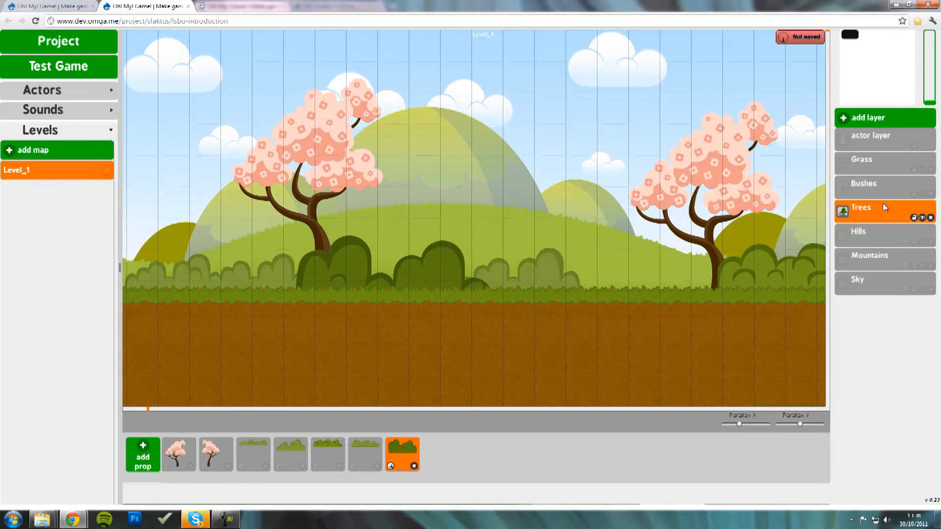
- Set the Bushes layer's Parallax X to 0.80 and pan the level to preview the layering
left_click(884, 186)
left_click_drag(745, 425, 740, 425)
left_click_drag(306, 303, 504, 339)
left_click_drag(617, 338, 254, 373)
mouse_move(720, 266)
left_mouse_down()
mouse_move(594, 298)
mouse_move(284, 323)
left_mouse_up()
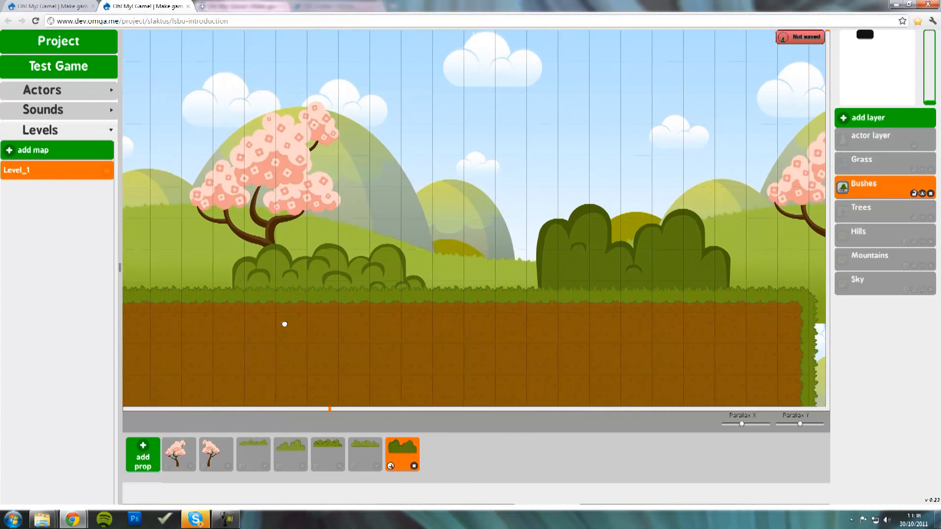
mouse_move(703, 207)
left_mouse_down()
mouse_move(413, 252)
mouse_move(645, 283)
left_mouse_up()
mouse_move(315, 241)
left_mouse_down()
mouse_move(499, 268)
mouse_move(707, 279)
left_mouse_up()
mouse_move(343, 274)
left_mouse_down()
mouse_move(449, 279)
mouse_move(547, 303)
left_mouse_up()
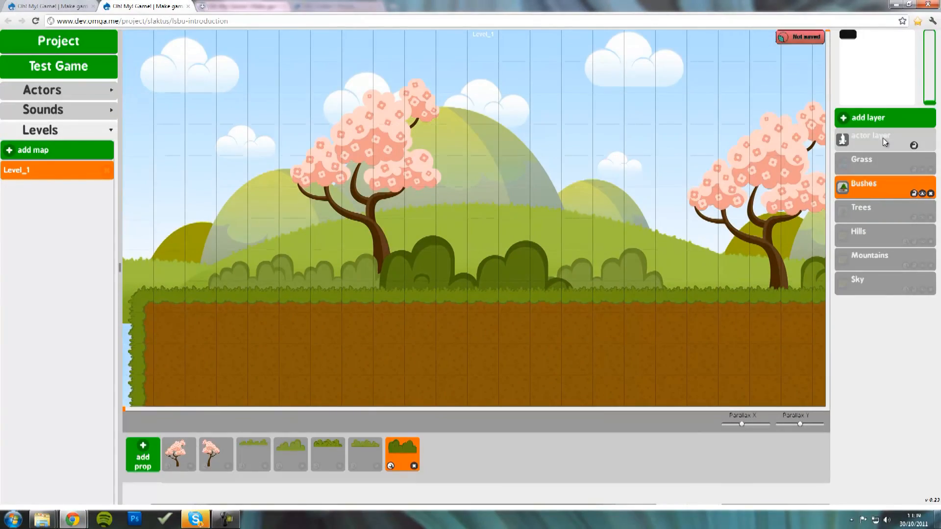
left_click_drag(670, 247, 630, 248)
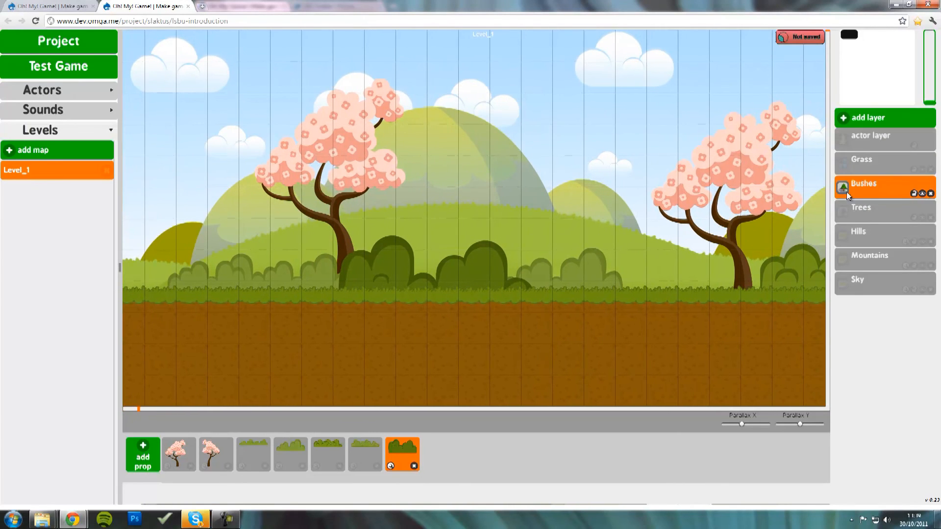
left_click(881, 141)
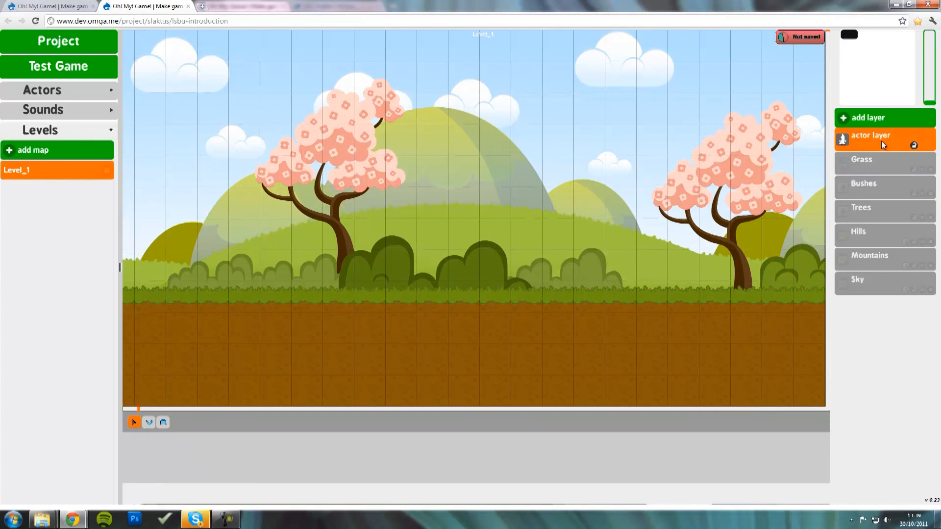
- After trying the rectangle tool, start a polygon with its first point at the ground's top-left corner
left_click(163, 423)
left_click_drag(190, 322, 347, 339)
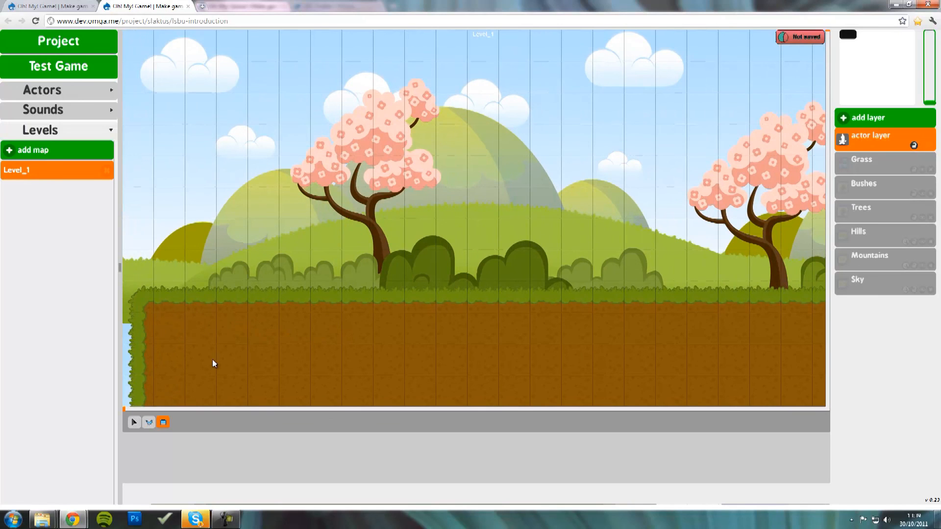
left_click(149, 424)
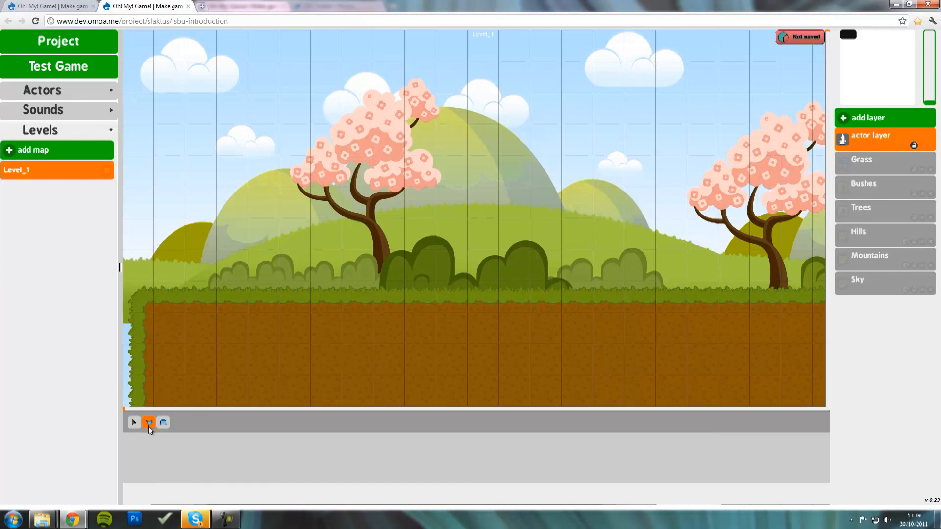
left_click(139, 297)
- Draw a five-point trial collision polygon over the ground and hills
left_click(370, 300)
left_click(501, 163)
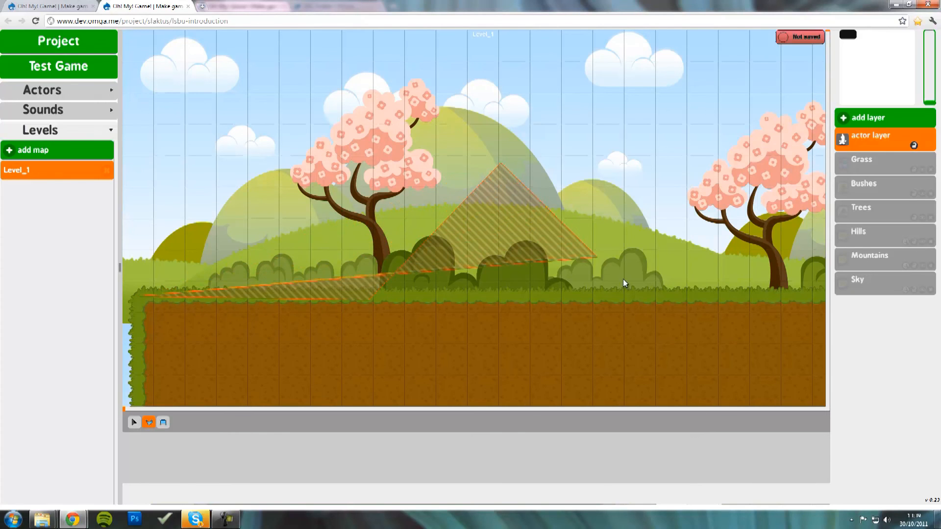
left_click(636, 290)
left_click(569, 396)
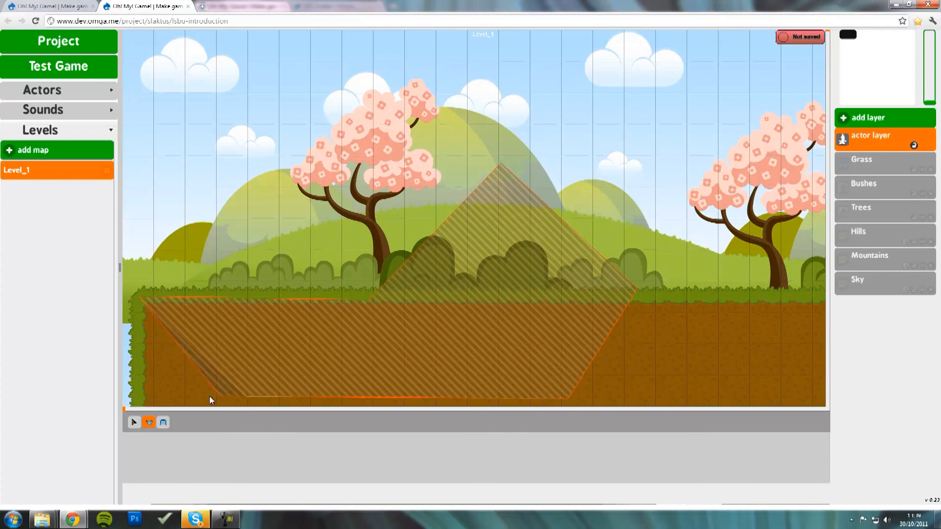
left_click(138, 398)
double_click(138, 398)
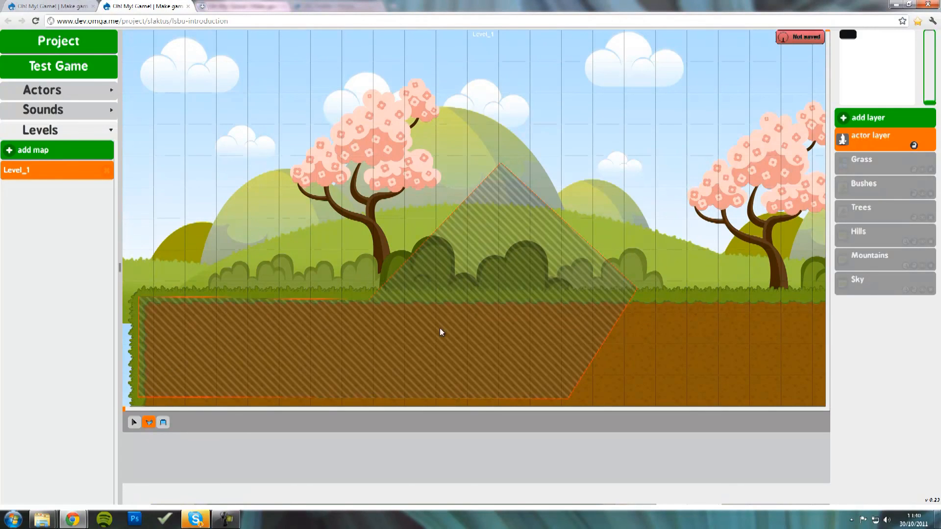
- Select the trial polygon, nudge it up-left, then delete it
left_click(133, 422)
left_click(479, 346)
mouse_move(478, 332)
left_mouse_down()
mouse_move(606, 237)
mouse_move(559, 206)
mouse_move(453, 266)
mouse_move(490, 331)
mouse_move(563, 258)
mouse_move(492, 245)
mouse_move(479, 292)
mouse_move(490, 309)
left_mouse_up()
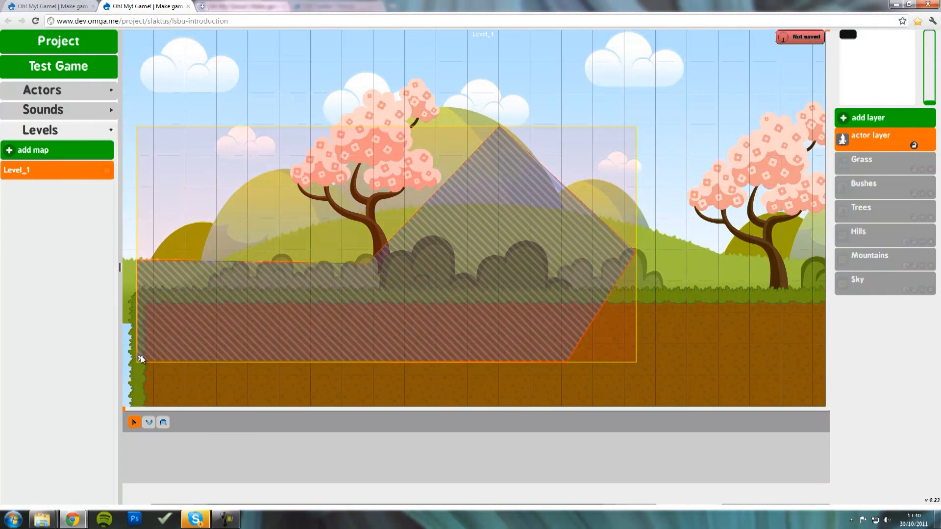
left_click(141, 358)
left_click(162, 423)
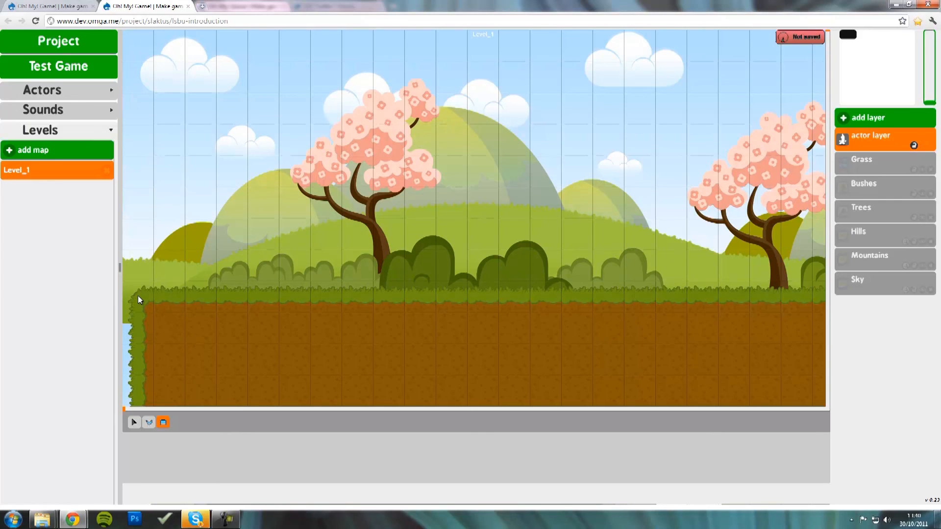
- Draw a collision rectangle over the ground and shrink it to the block's left half
mouse_move(140, 299)
left_mouse_down()
mouse_move(158, 316)
mouse_move(287, 351)
mouse_move(792, 391)
left_mouse_up()
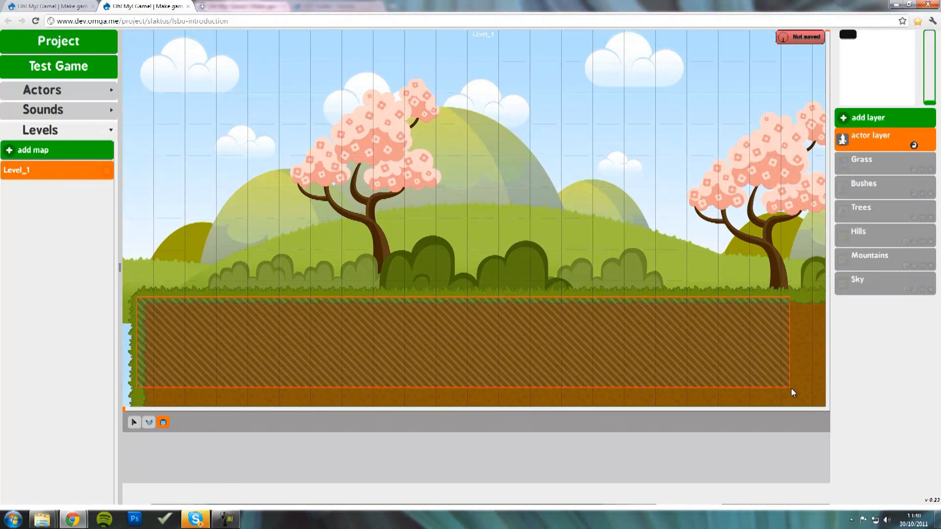
mouse_move(672, 381)
left_mouse_down()
mouse_move(471, 370)
mouse_move(228, 319)
left_mouse_up()
mouse_move(773, 372)
left_mouse_down()
mouse_move(298, 311)
mouse_move(685, 377)
left_mouse_up()
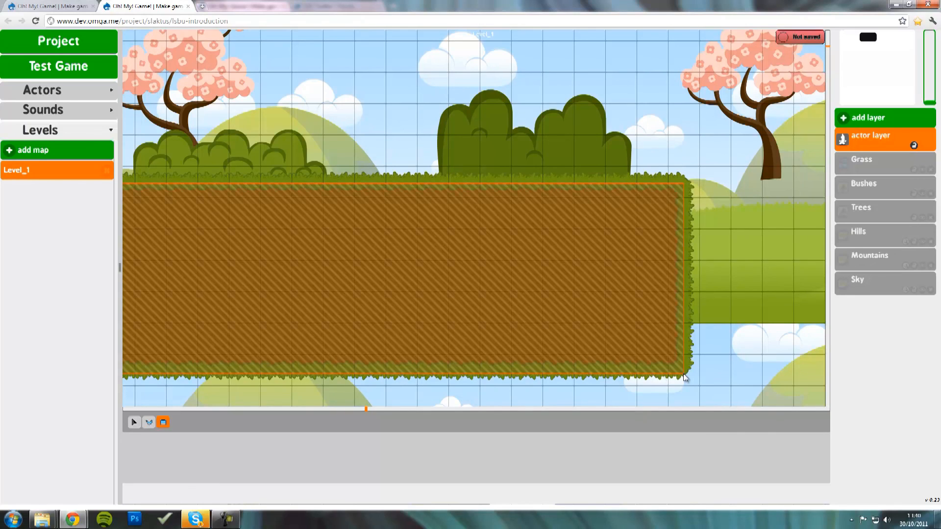
mouse_move(684, 377)
left_mouse_down()
mouse_move(440, 363)
mouse_move(405, 375)
left_mouse_up()
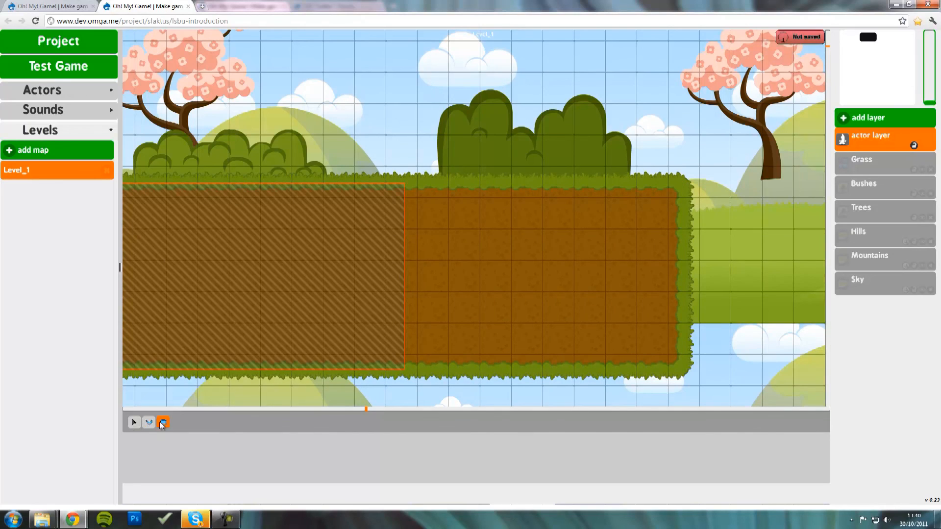
- Add a second collision rectangle over the ground block's right half and select it
left_click_drag(403, 184, 679, 369)
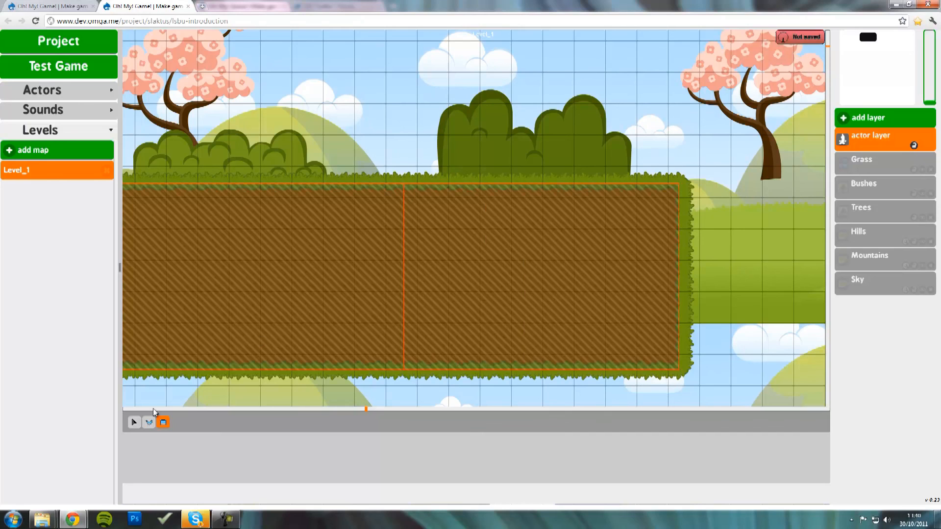
left_click(133, 422)
left_click(482, 269)
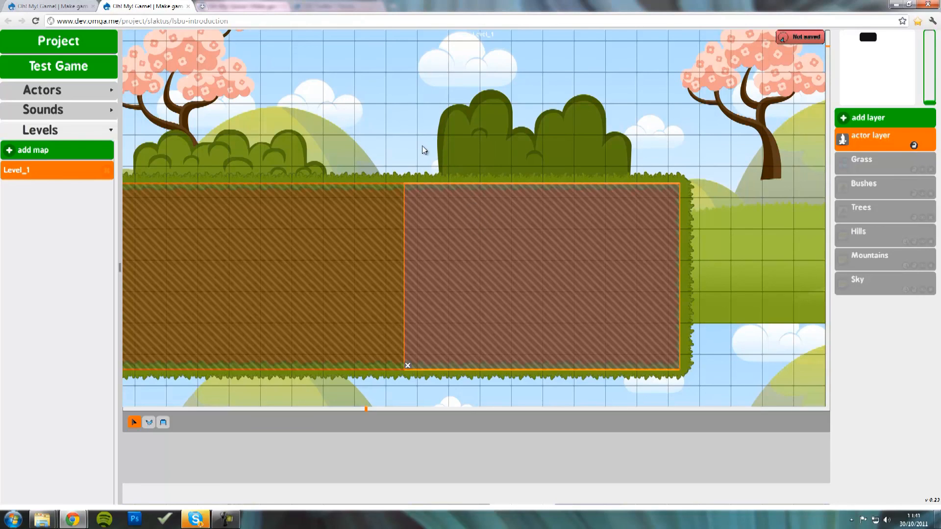
- Check both ground collision rectangles, deselect them, and pan to the long strip's left edge
left_click(443, 215)
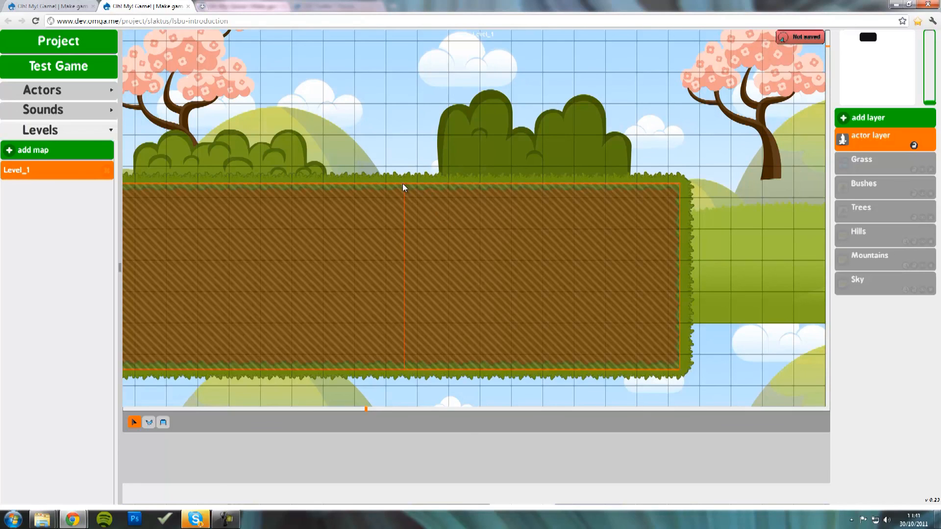
left_click(430, 307)
left_click(405, 363)
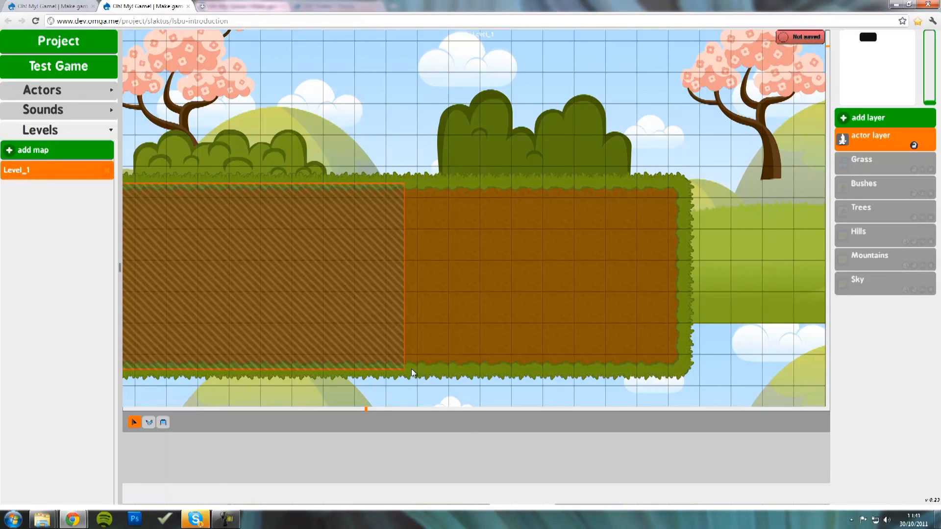
left_click(360, 341)
left_click_drag(260, 280, 779, 338)
left_click_drag(292, 351, 668, 200)
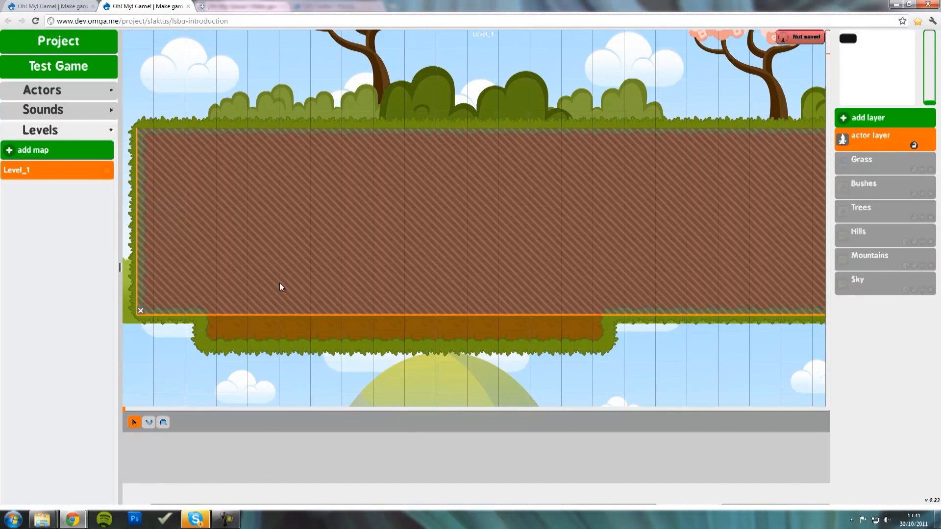
left_click(140, 311)
- Draw a collision rectangle spanning the whole long ground strip, then pan back to the level start
left_click(163, 422)
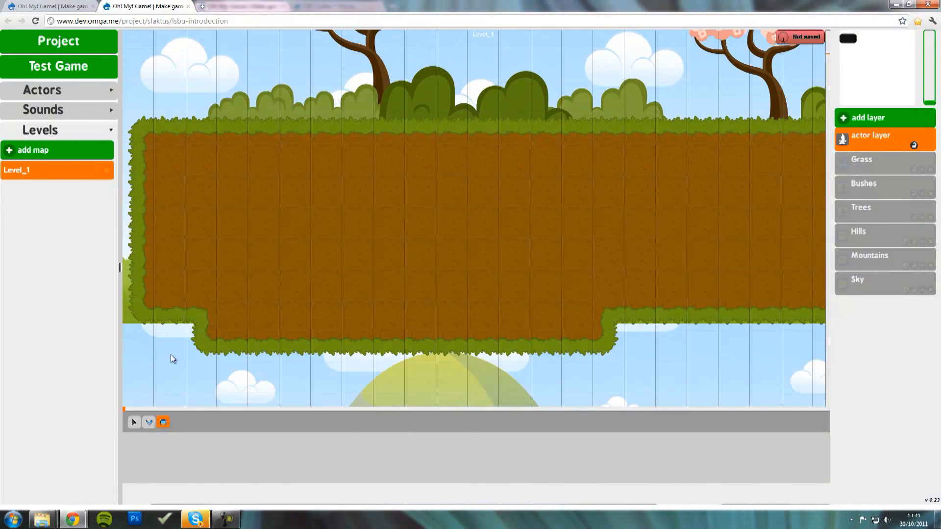
mouse_move(137, 125)
left_mouse_down()
mouse_move(146, 146)
mouse_move(221, 191)
mouse_move(471, 277)
mouse_move(805, 320)
left_mouse_up()
mouse_move(747, 317)
left_mouse_down()
mouse_move(199, 311)
mouse_move(164, 326)
left_mouse_up()
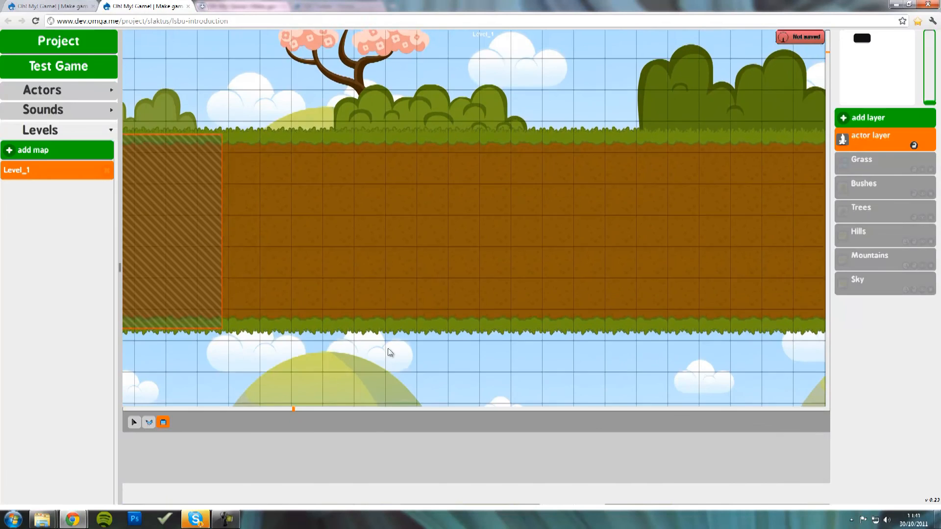
mouse_move(656, 311)
left_mouse_down()
mouse_move(344, 295)
mouse_move(219, 270)
left_mouse_up()
left_click_drag(514, 321, 520, 314)
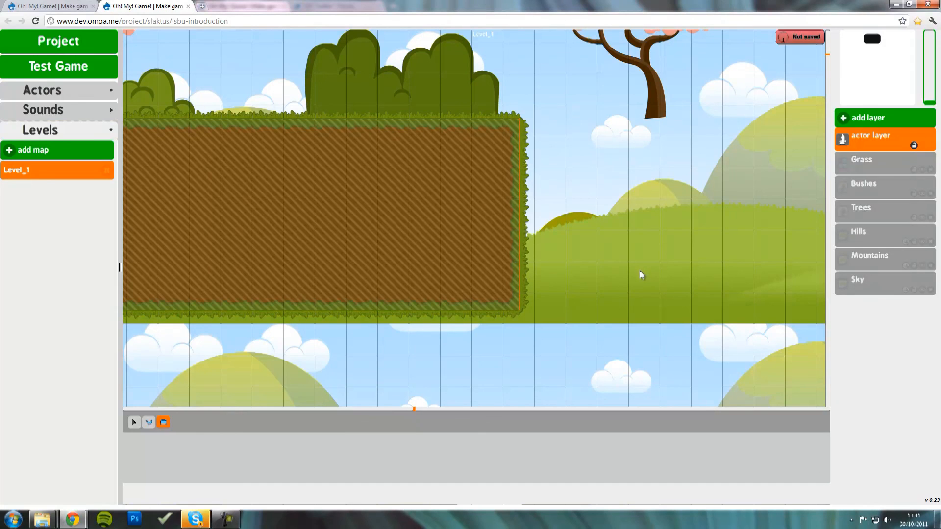
left_click_drag(334, 245, 579, 401)
left_click_drag(367, 336, 575, 337)
left_click_drag(438, 333, 504, 314)
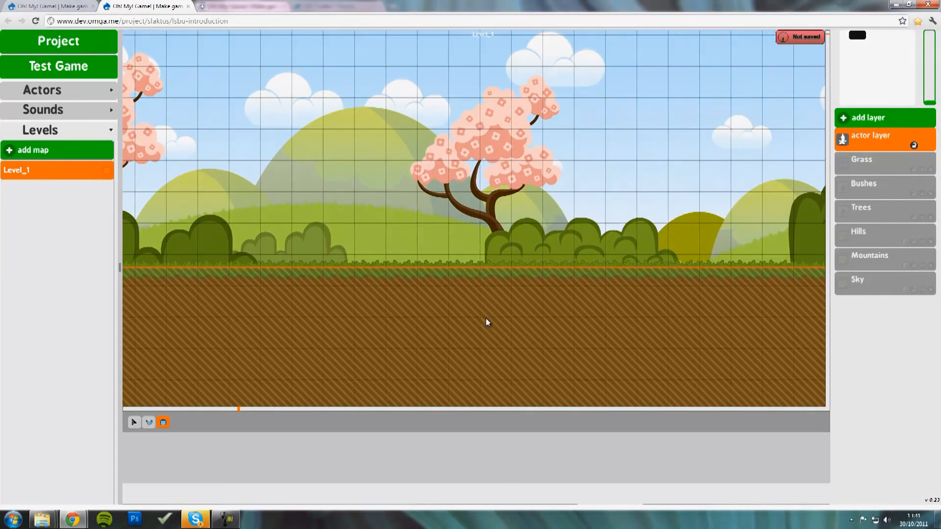